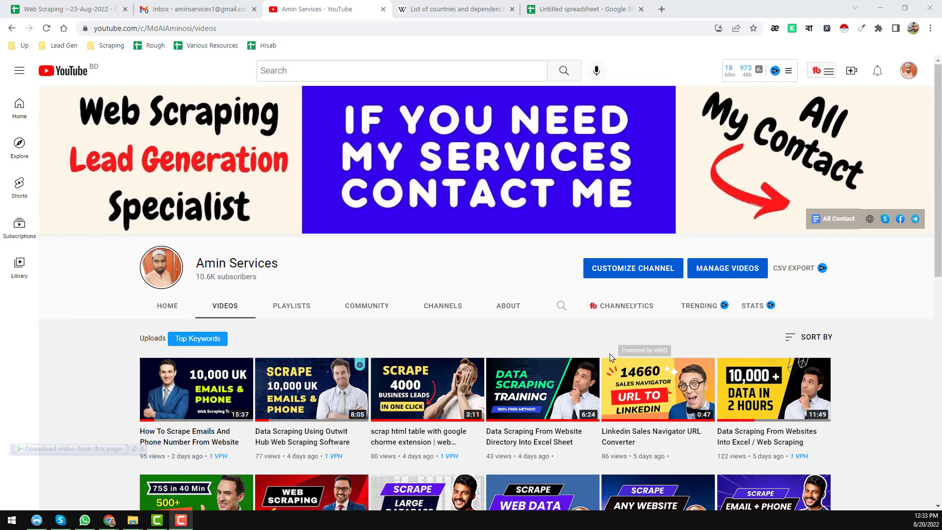
Step: Go to the Wikipedia list of countries by population and open the Chrome Web Store page of the Scraper extension
click(431, 265)
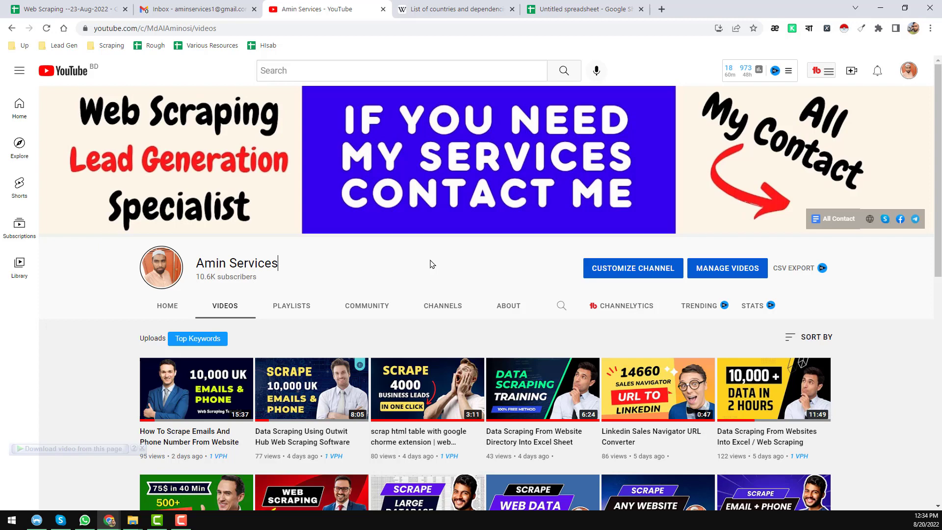
click(478, 9)
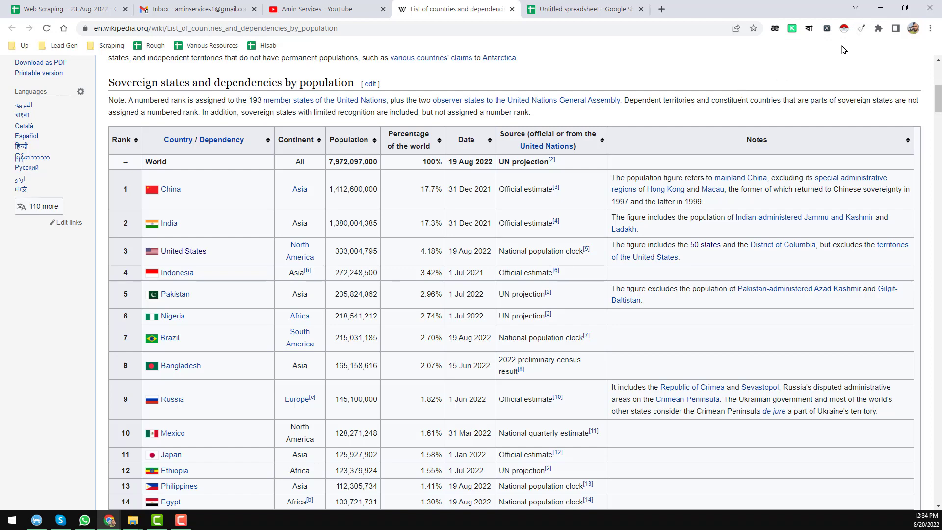
click(862, 32)
right_click(862, 32)
click(861, 43)
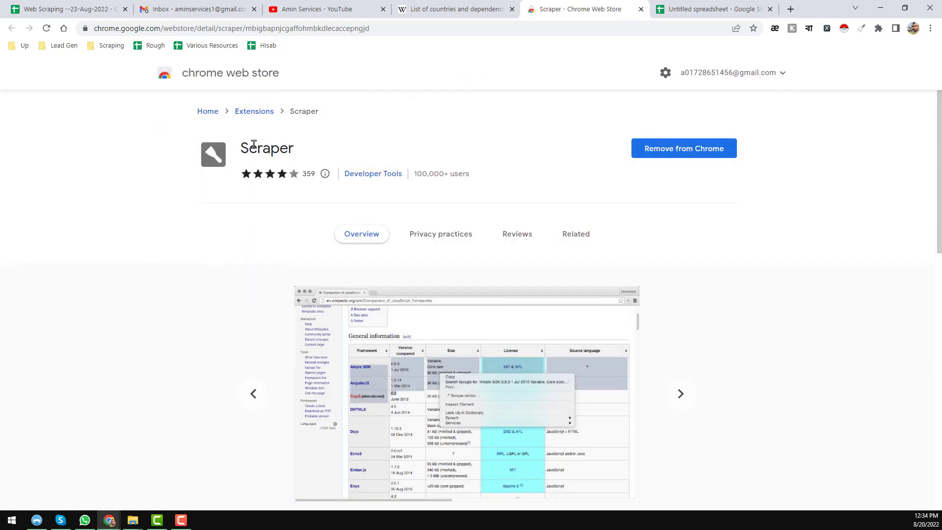
Step: Close the Scraper store page and examine the table of sovereign states and dependencies by population on the Wikipedia page
click(430, 9)
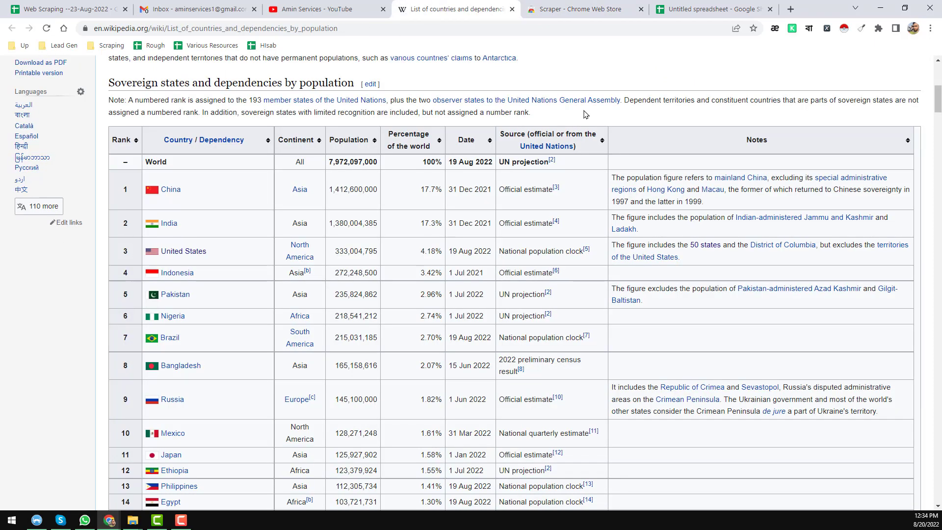
click(580, 10)
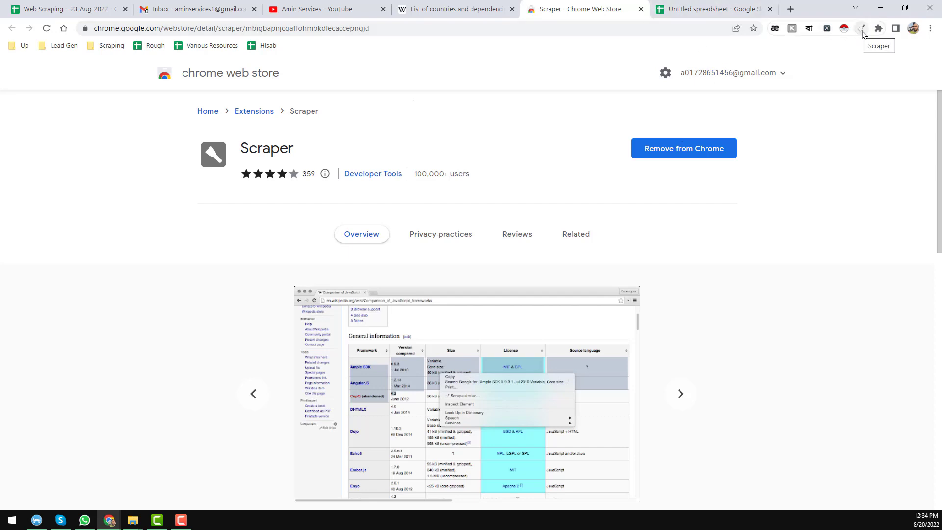
click(641, 9)
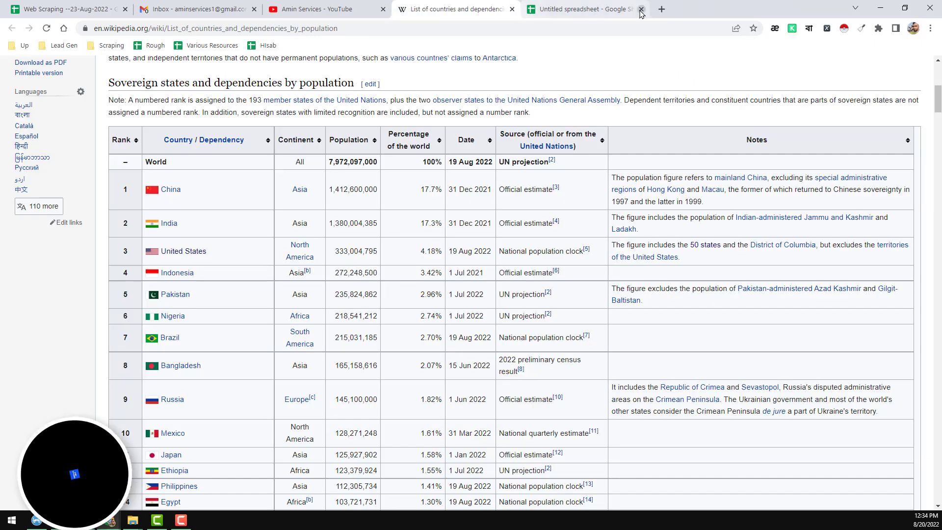
scroll(328, 191, down, 1)
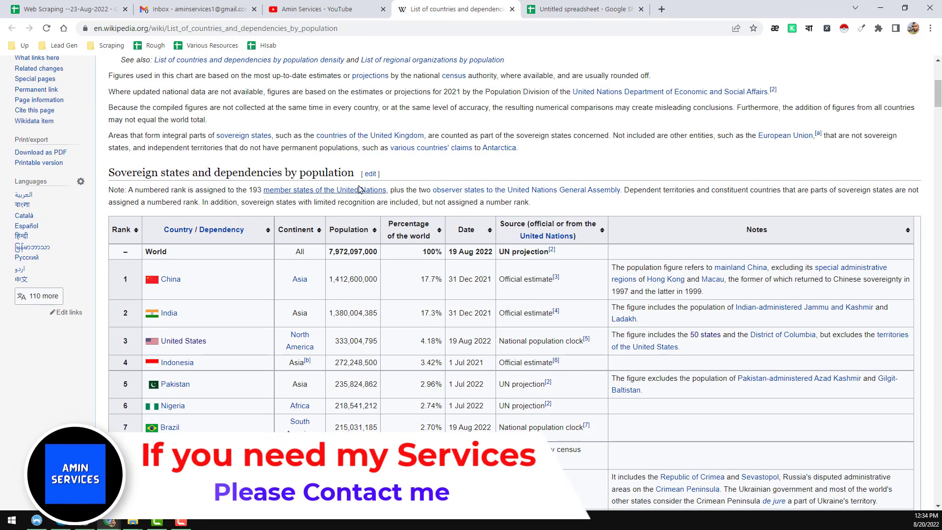
scroll(328, 191, down, 2)
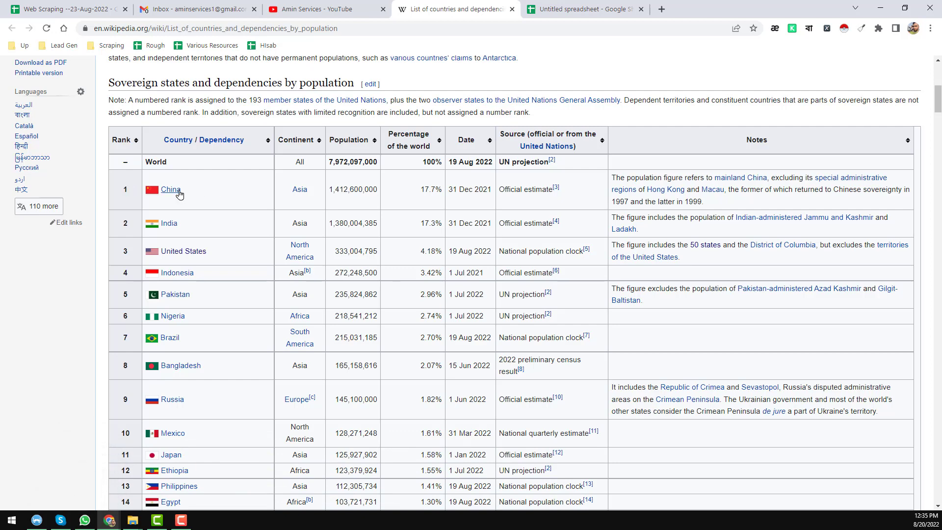
scroll(297, 191, up, 3)
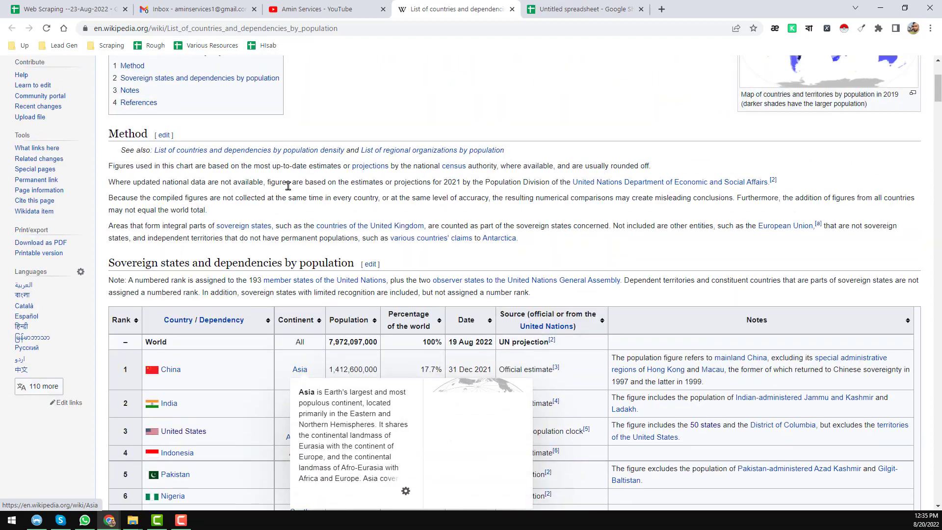
scroll(195, 273, up, 3)
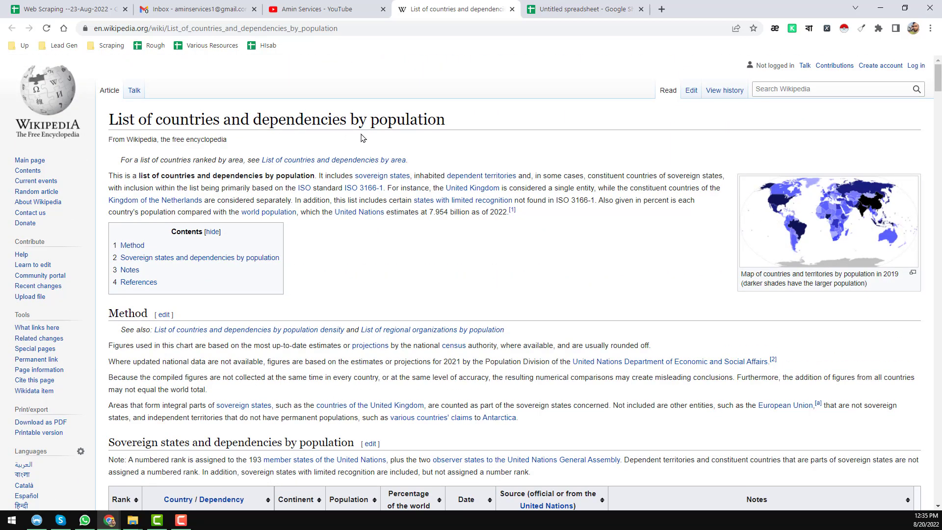
scroll(421, 178, down, 9)
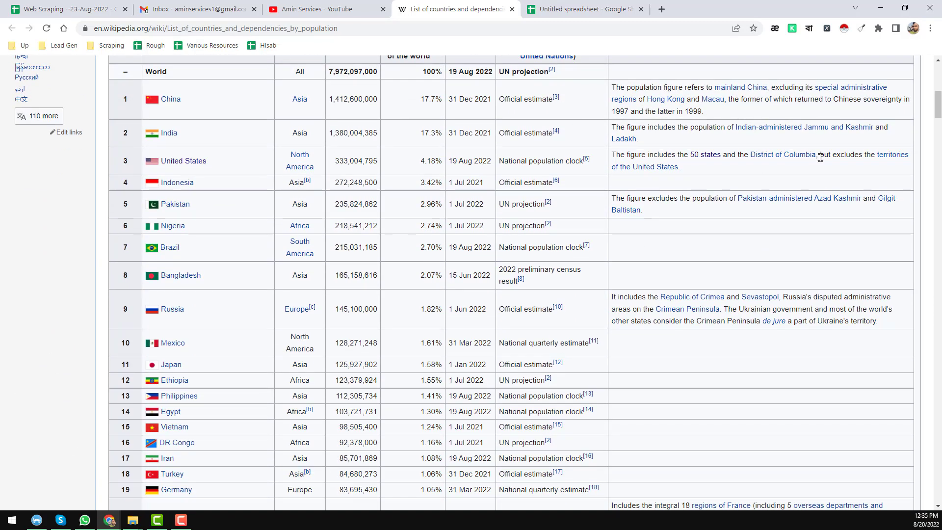
scroll(196, 206, up, 2)
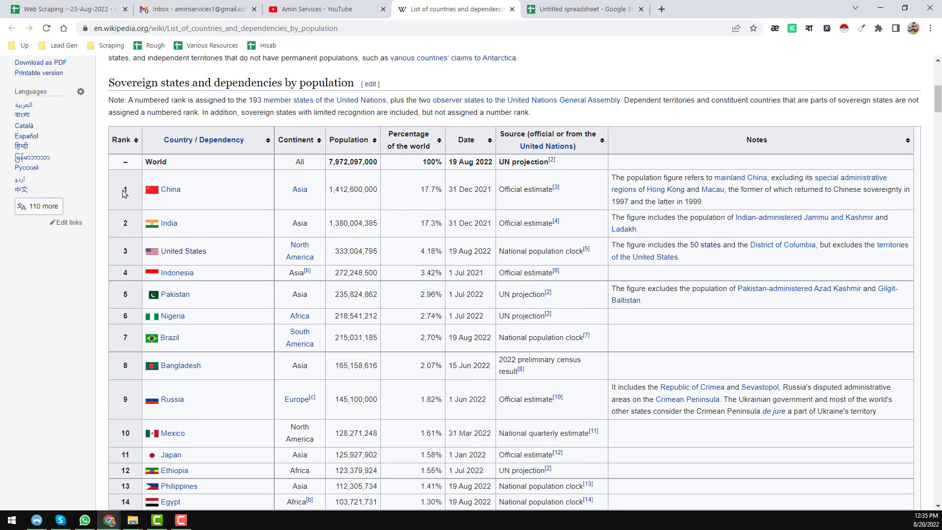
Step: Inspect the rank cell of the China row and copy the XPath of its parent tr element
right_click(124, 193)
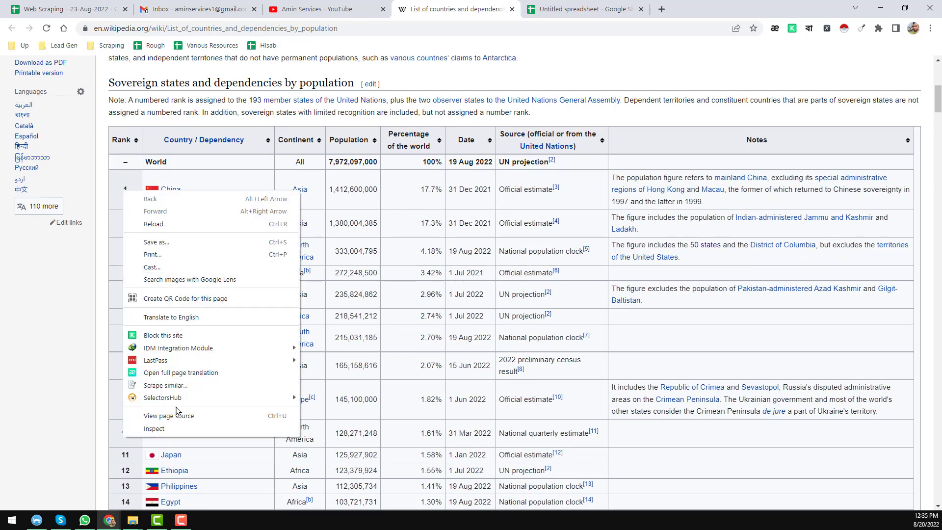
click(167, 428)
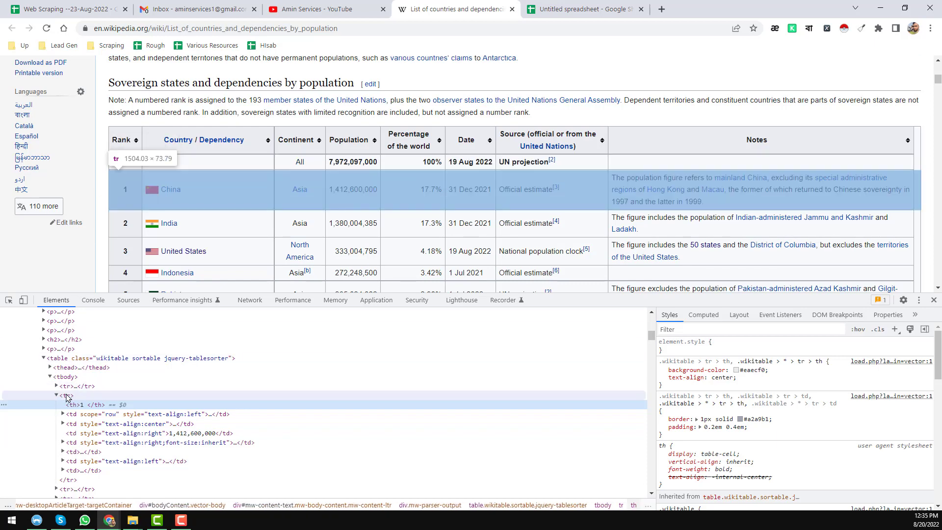
click(68, 396)
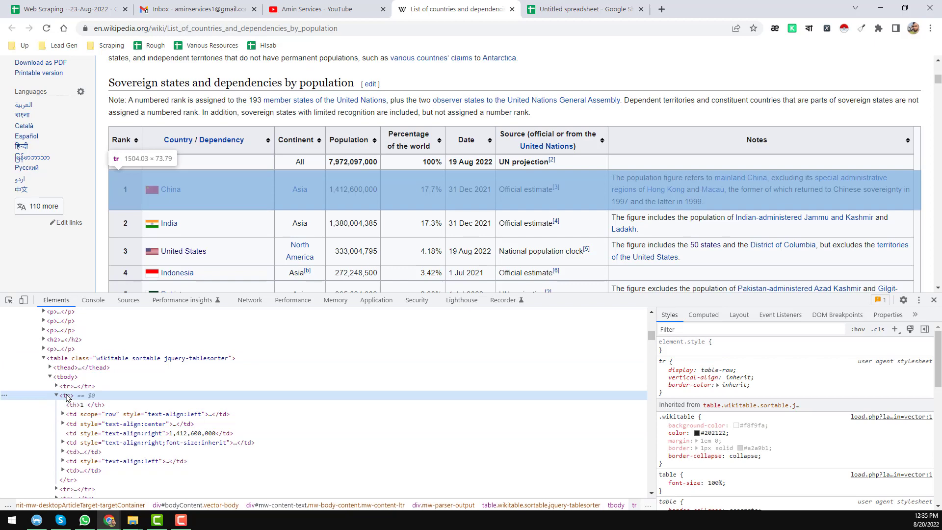
right_click(69, 397)
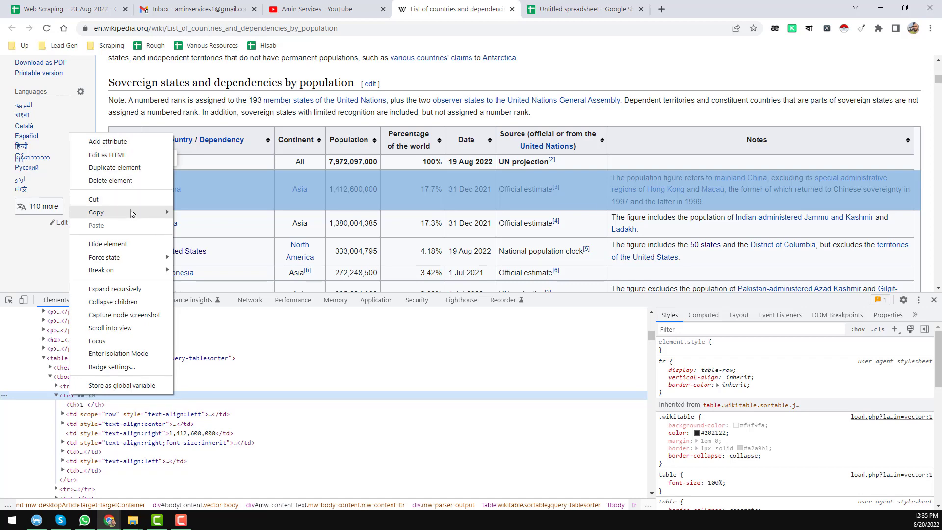
mouse_move(130, 216)
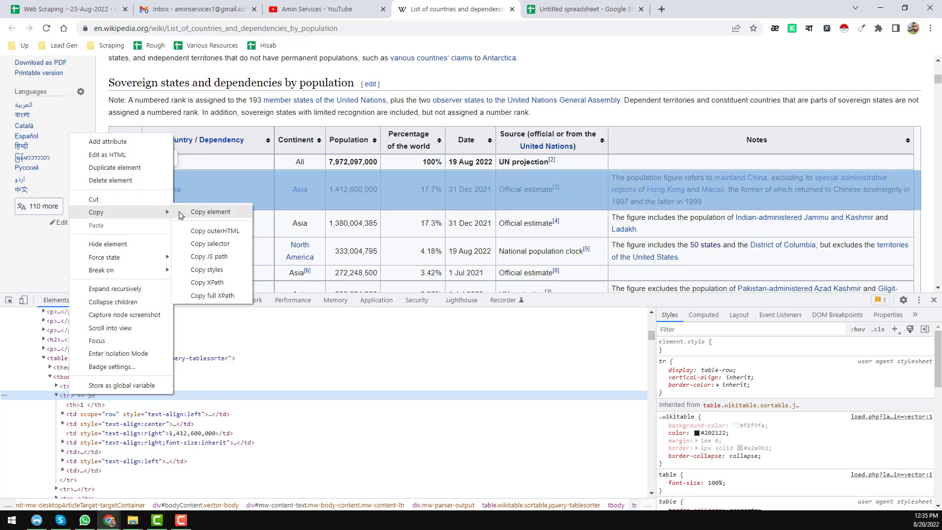
click(224, 283)
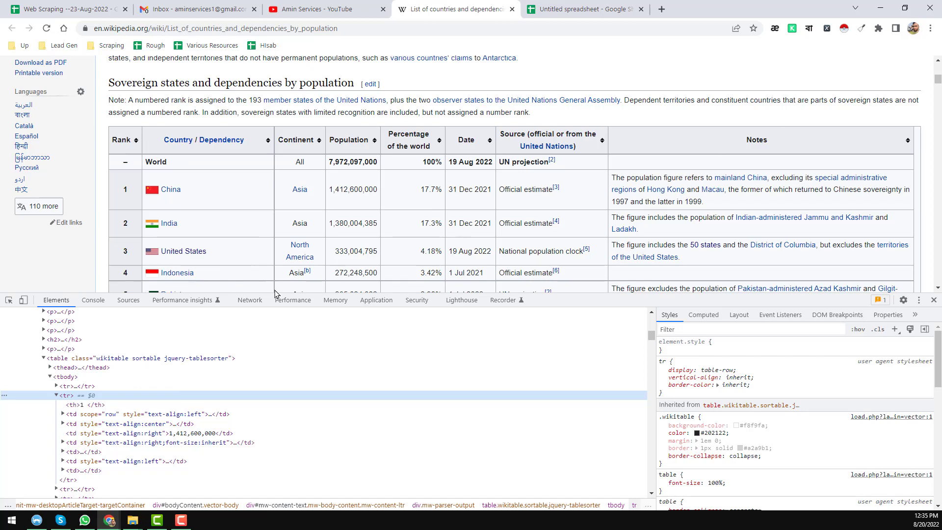
Step: Paste the copied XPath into cell B2 of the untitled Google Sheets spreadsheet and widen column B
click(610, 3)
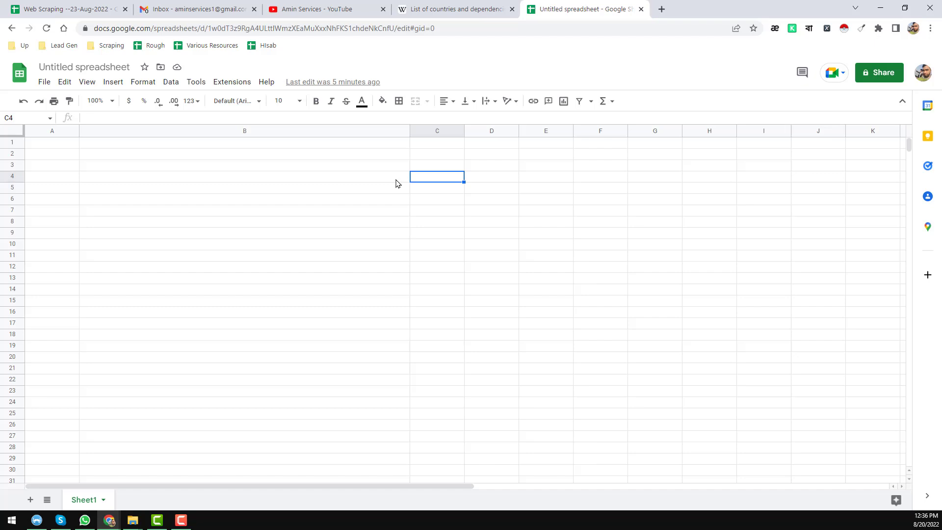
click(249, 155)
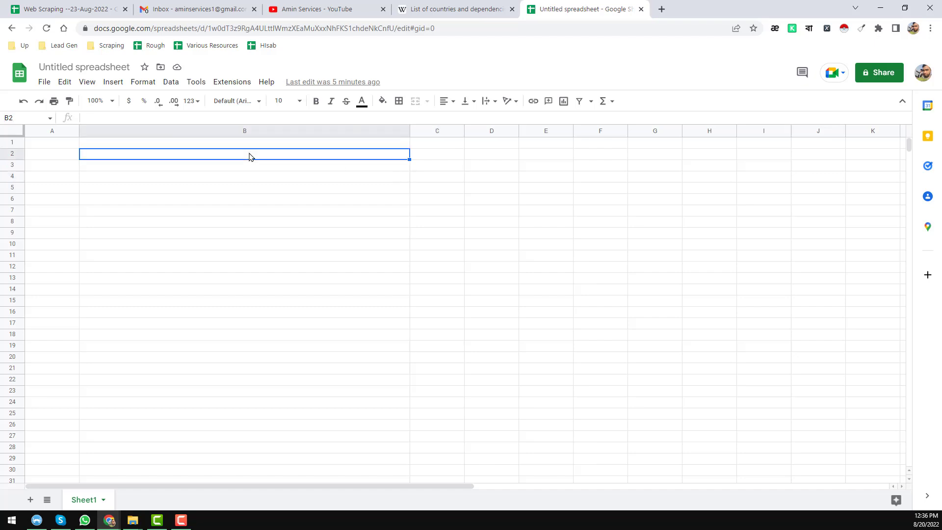
key(ctrl+v)
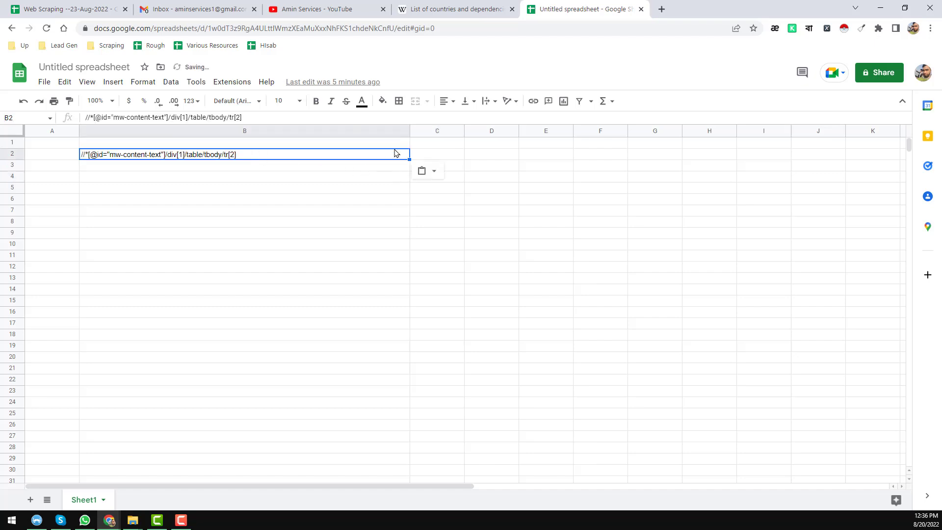
drag(407, 128, 471, 129)
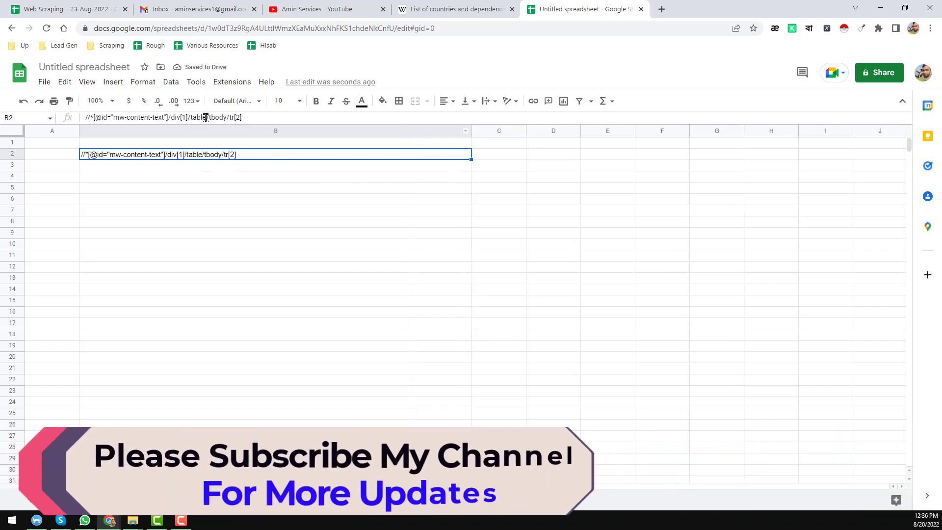
click(448, 10)
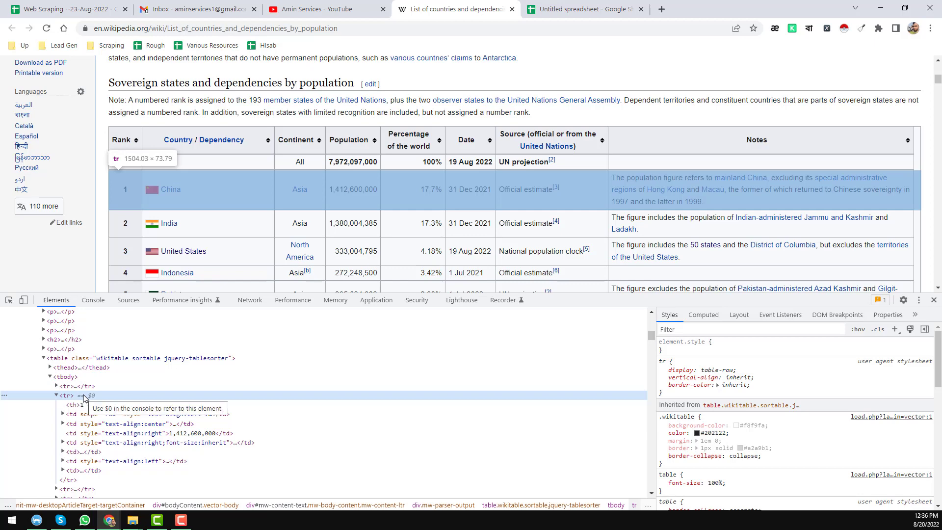
click(559, 8)
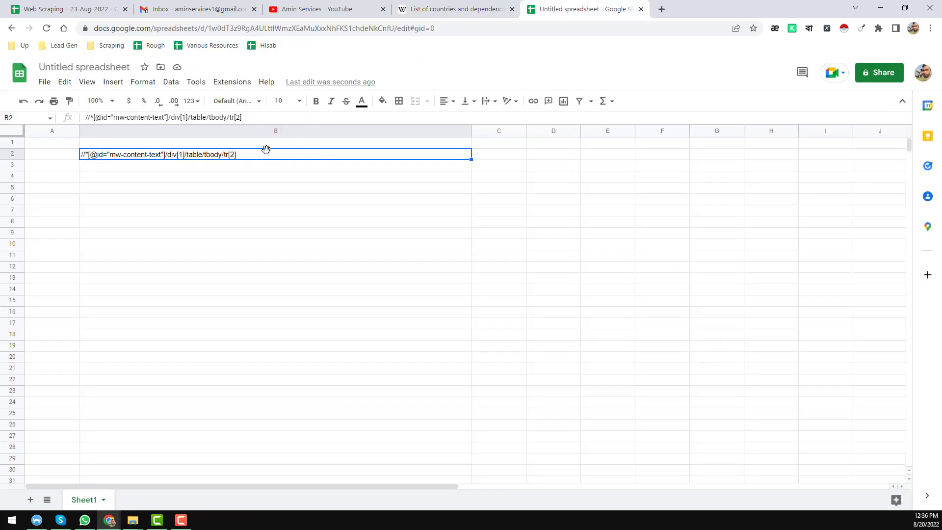
double_click(247, 158)
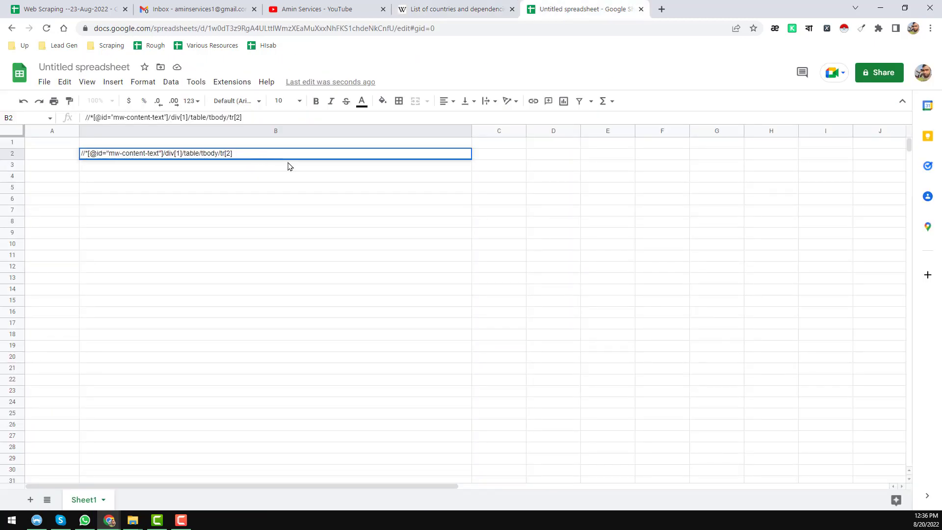
click(432, 8)
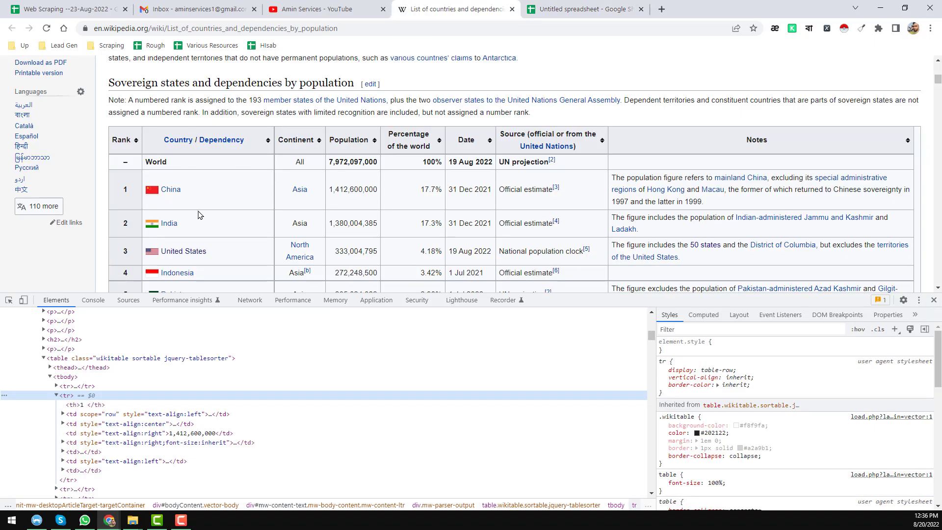
click(619, 10)
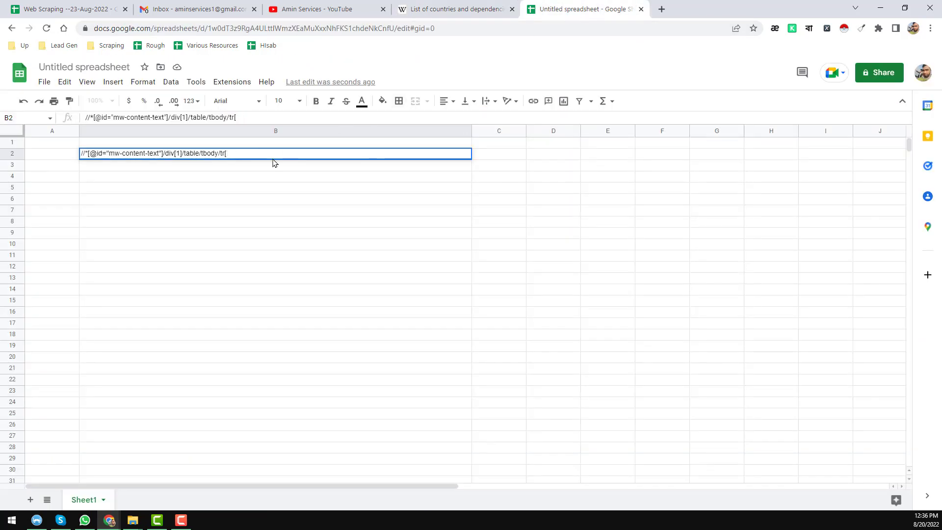
click(296, 201)
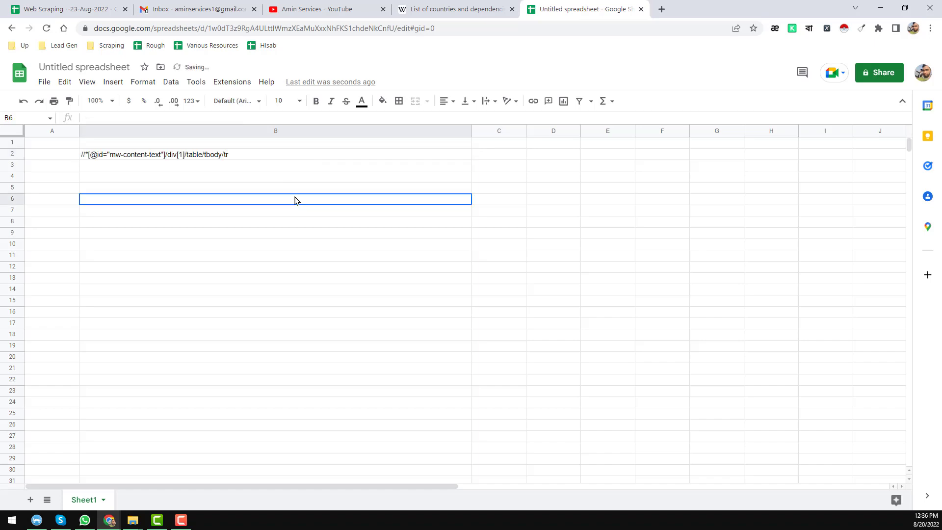
click(269, 156)
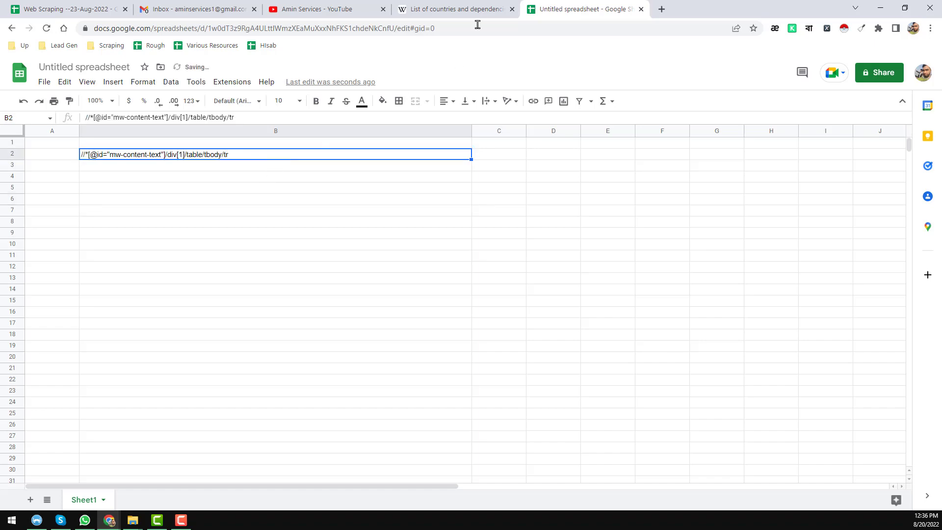
Step: Close the developer tools on the Wikipedia population page and run Scrape similar on the rank cell of the China row
click(477, 7)
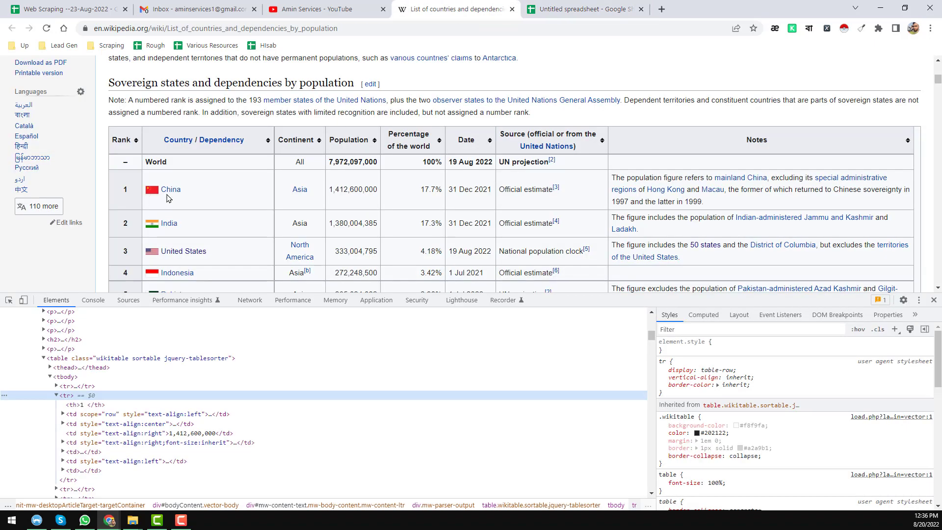
scroll(169, 199, down, 13)
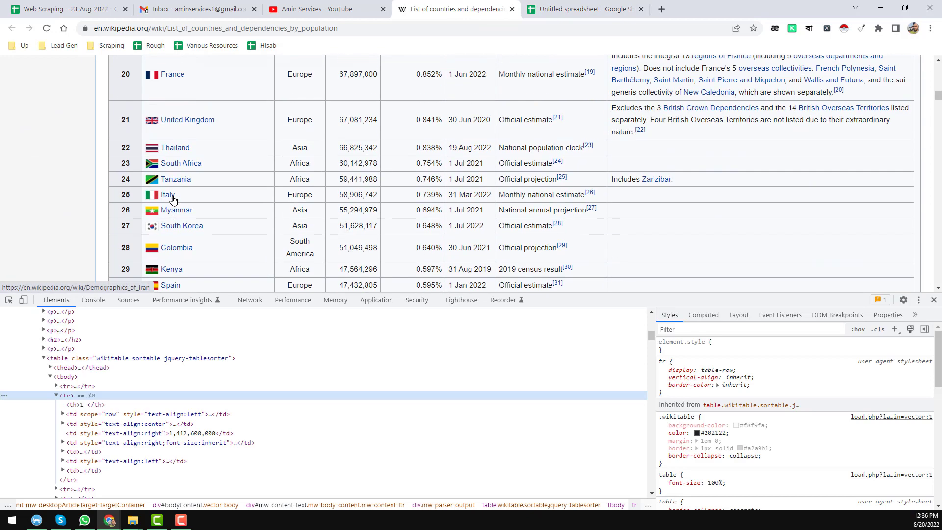
scroll(172, 199, up, 6)
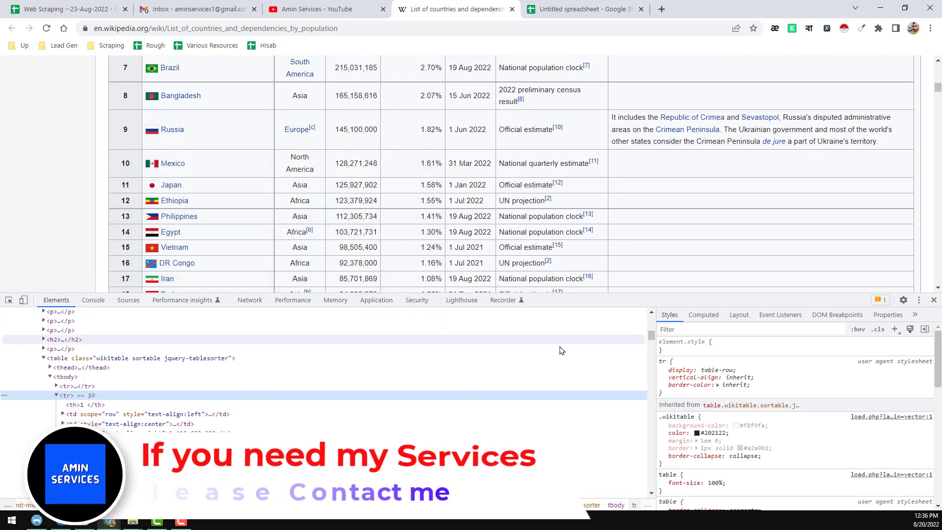
click(933, 300)
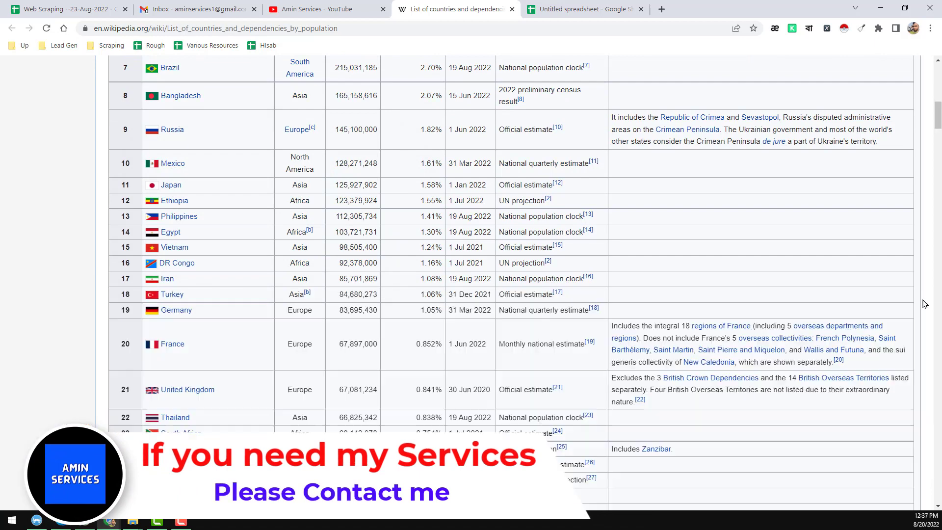
scroll(367, 260, up, 5)
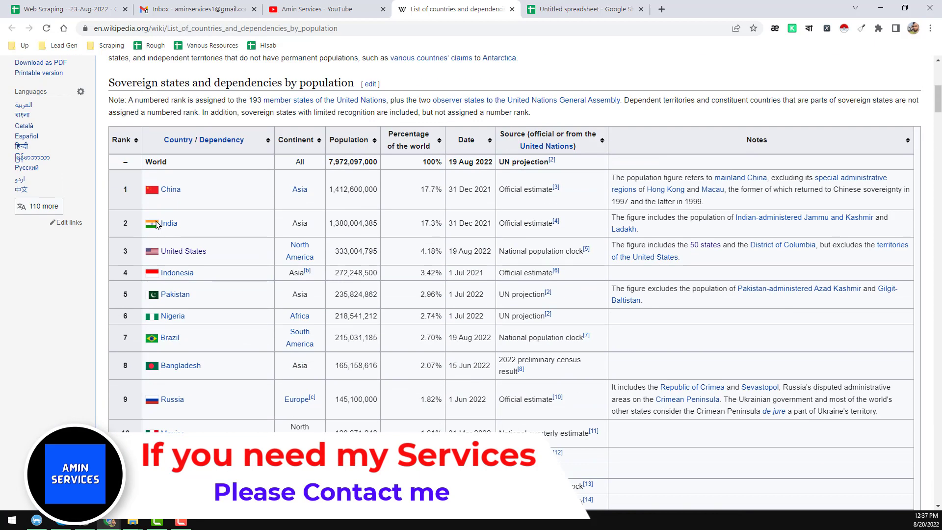
right_click(121, 190)
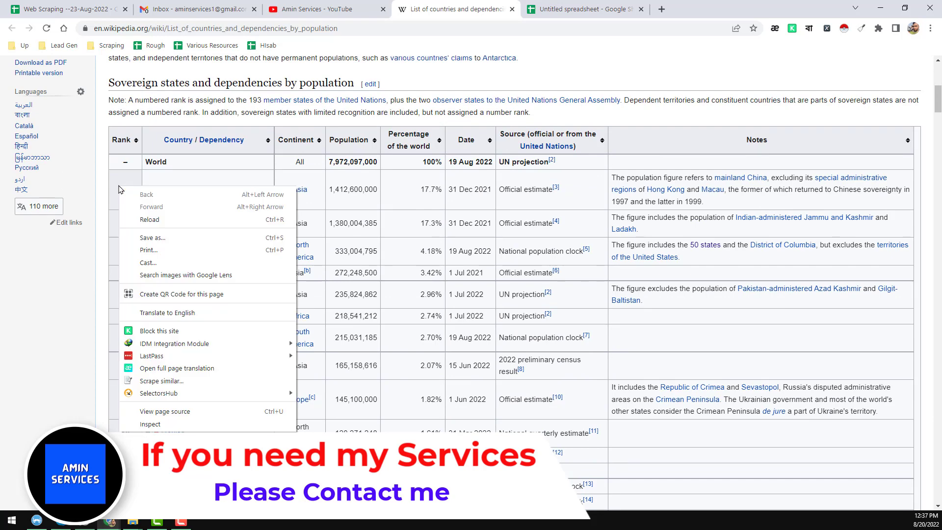
click(164, 381)
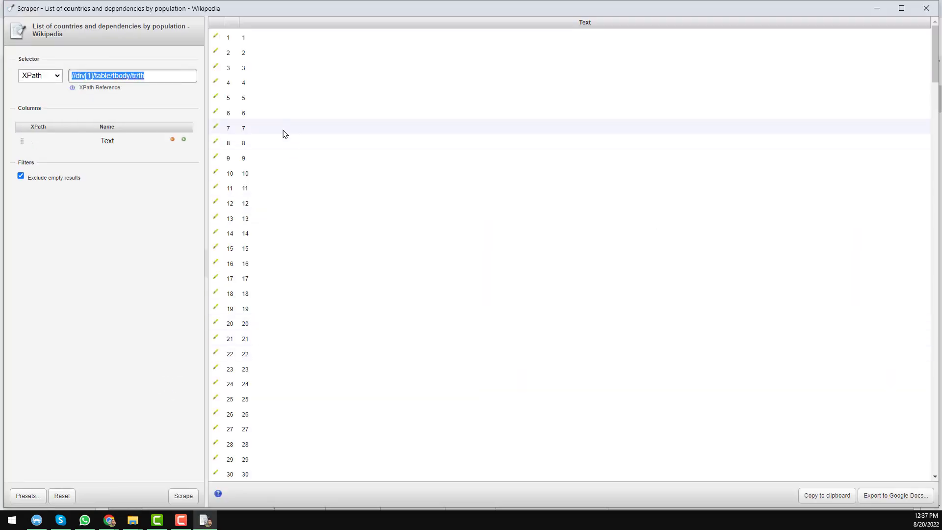
Step: Review the scraped rank rows, copy the XPath in cell B2 of the untitled spreadsheet, and return to the Scraper window
scroll(283, 134, down, 6)
scroll(283, 134, down, 20)
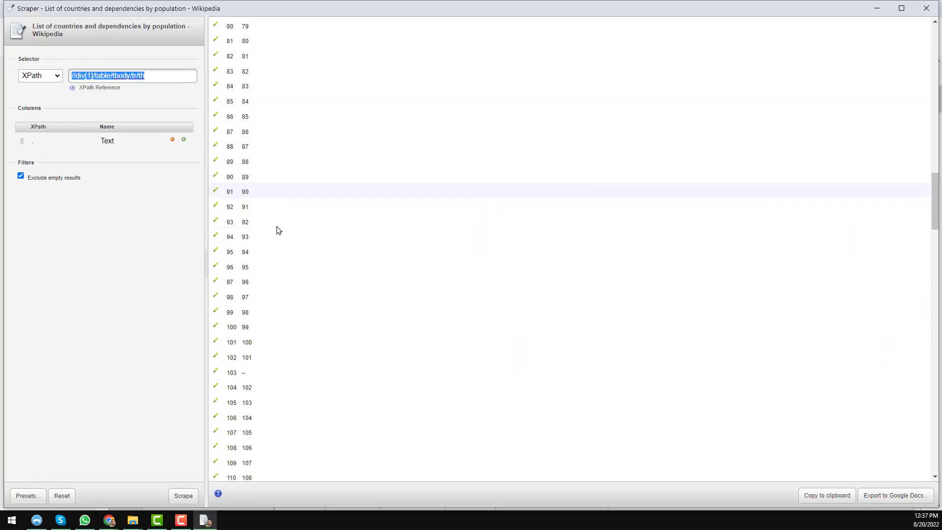
scroll(278, 230, down, 20)
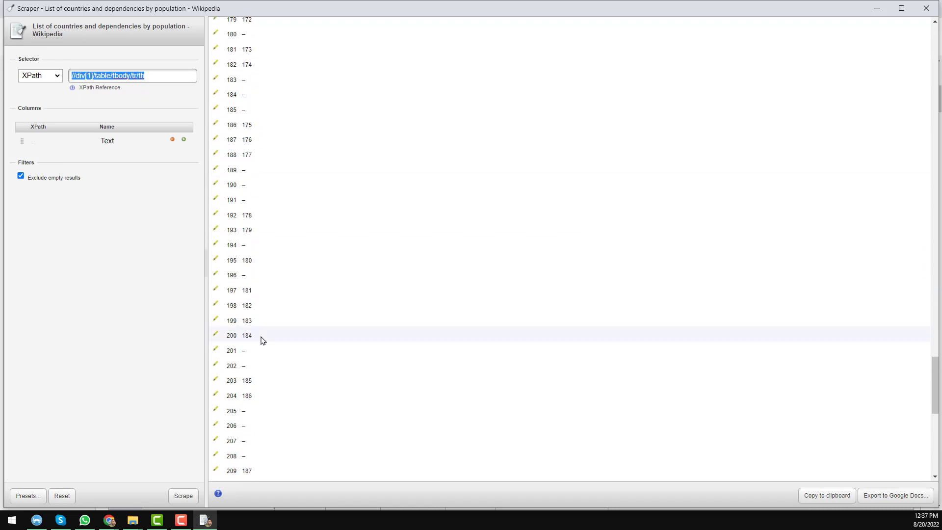
scroll(269, 377, up, 20)
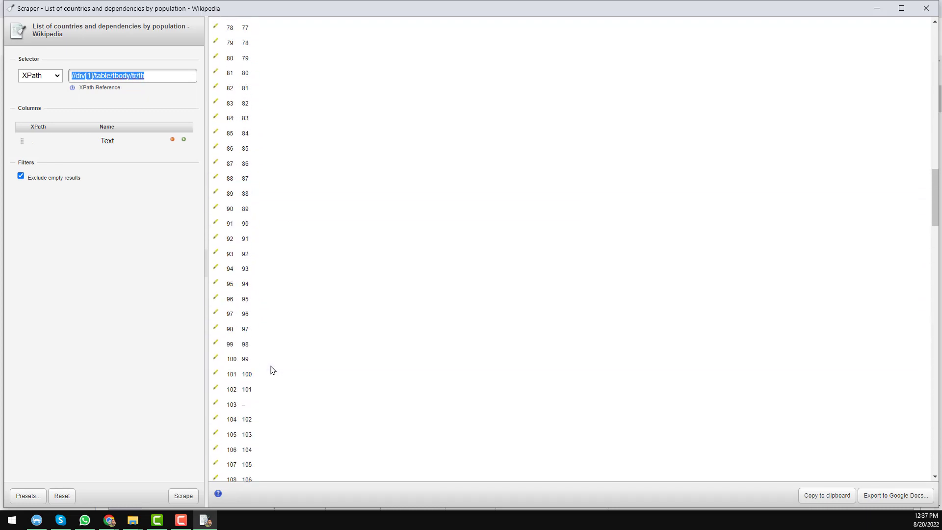
scroll(271, 370, up, 3)
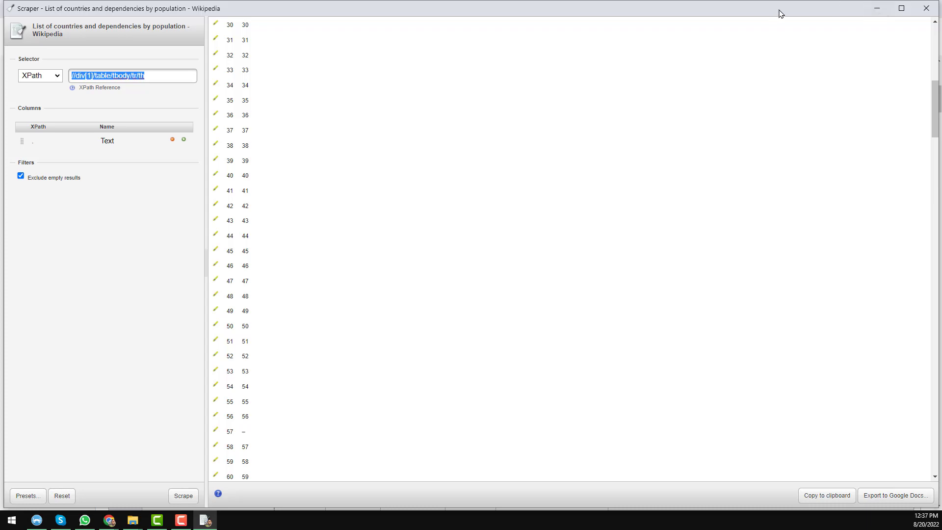
click(877, 9)
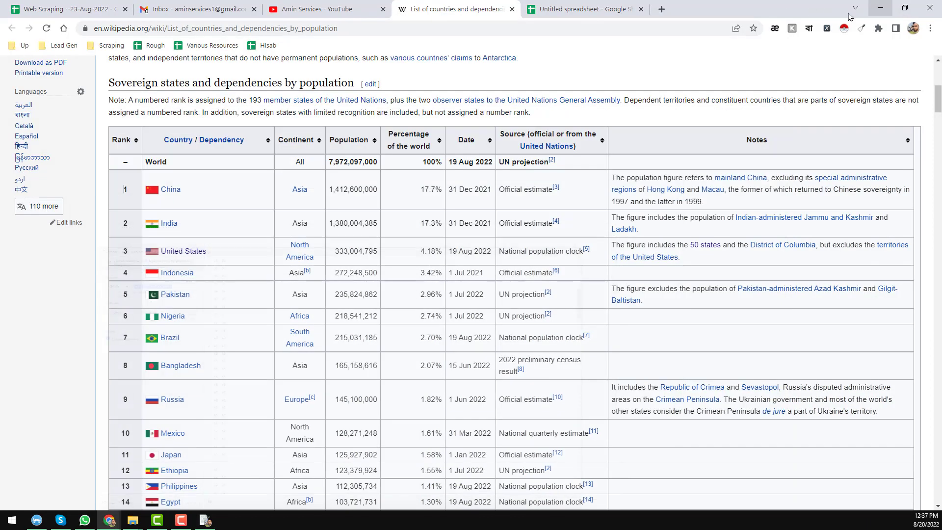
click(579, 5)
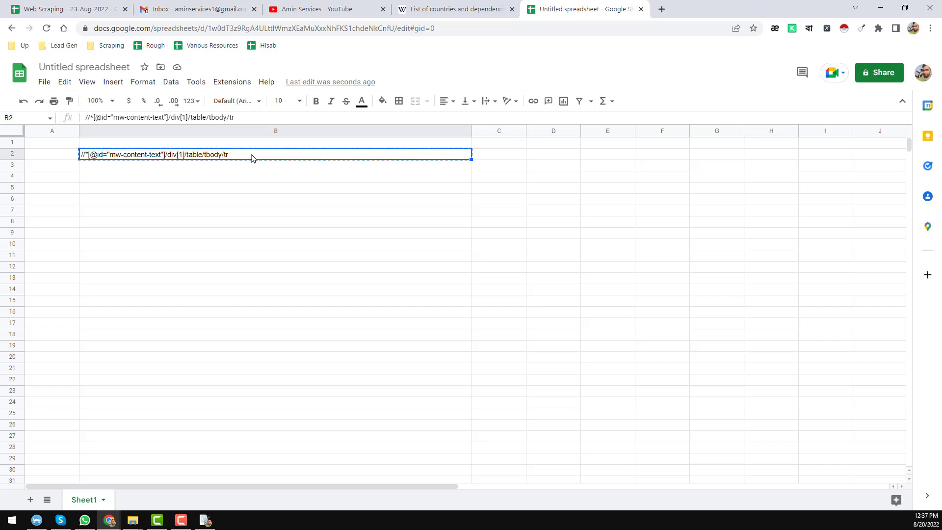
click(209, 523)
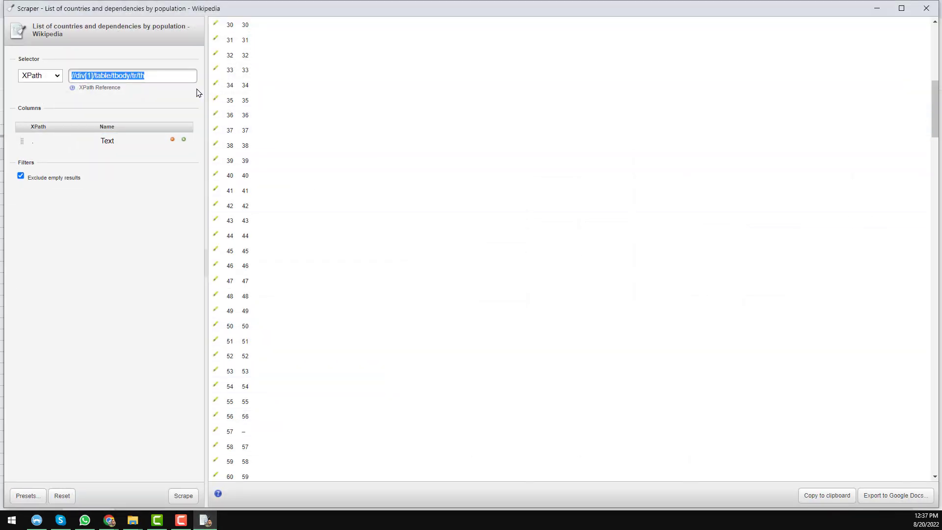
click(181, 74)
key(ctrl+a)
text(//*[@id="mw-content-text"]/div[1]/table/tbody/tr)
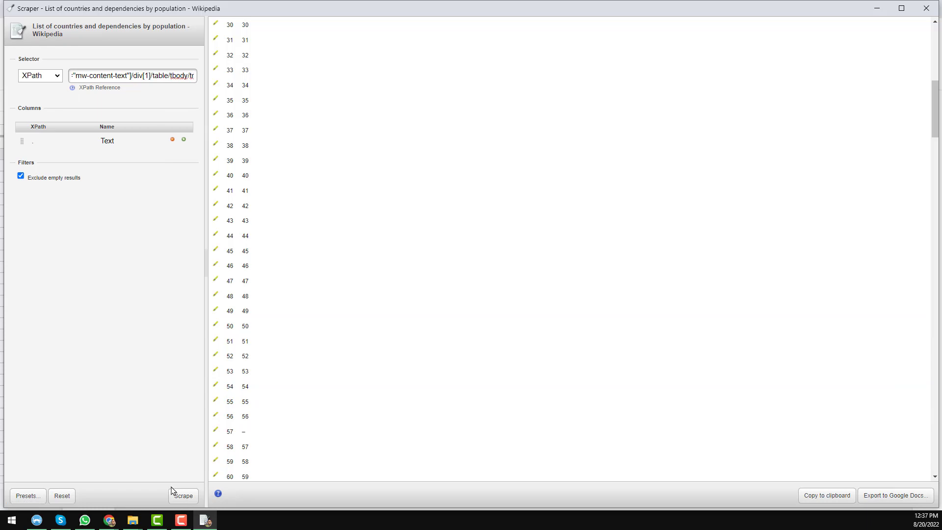
click(187, 499)
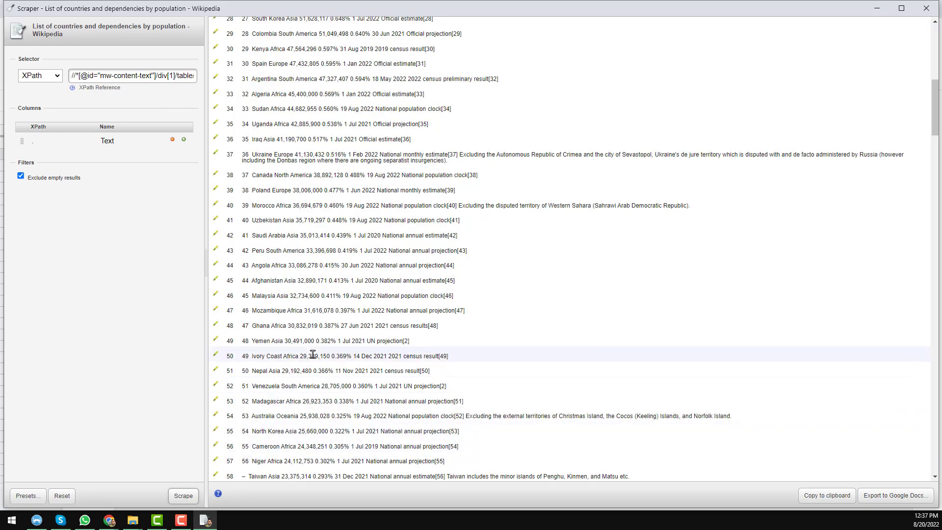
scroll(252, 422, up, 10)
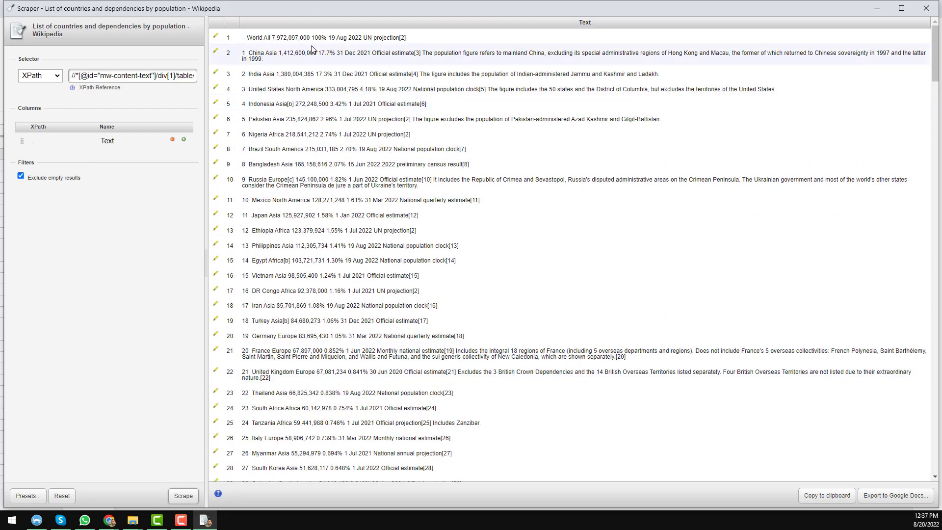
Step: Shrink the Scraper window so it sits beside the Wikipedia country table, and narrow its selector pane
click(901, 8)
click(904, 8)
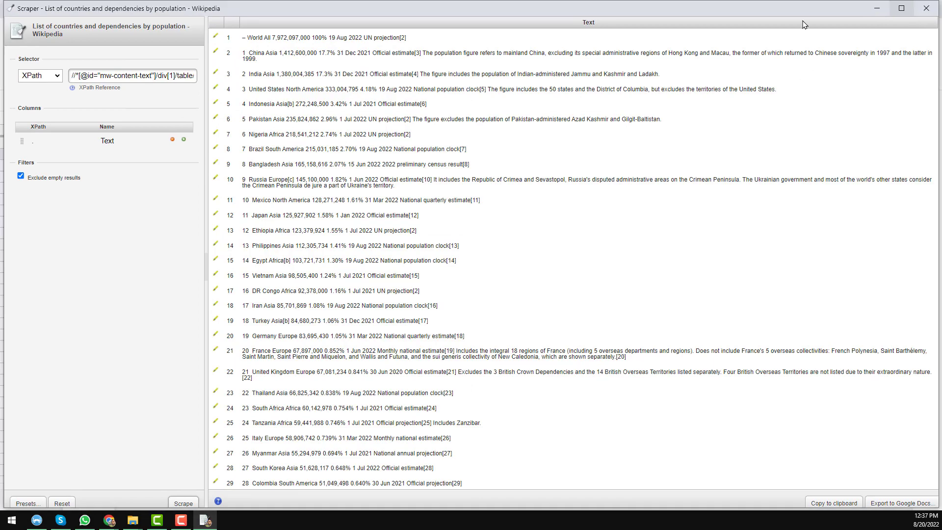
drag(4, 2, 393, 42)
click(440, 4)
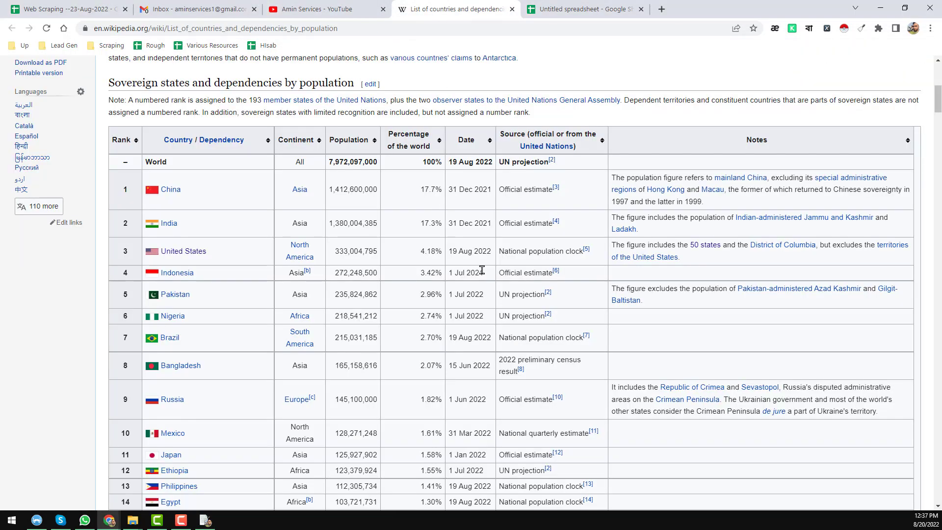
click(205, 520)
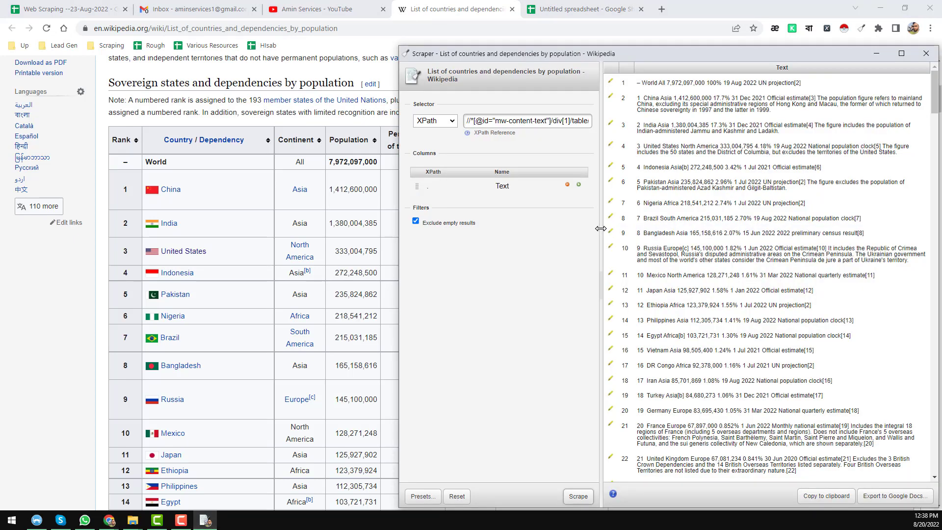
drag(491, 255, 490, 255)
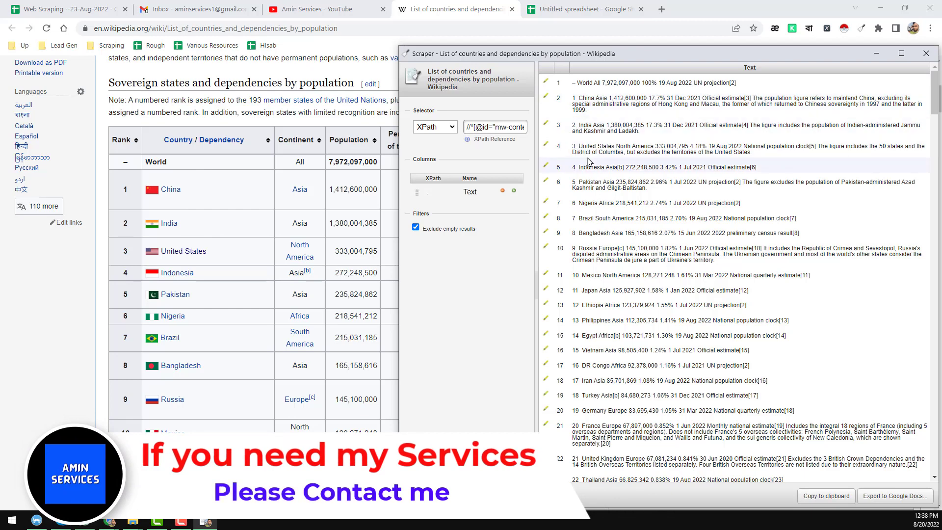
Step: Compare the scraped rows with the countries listed in the Wikipedia population table
scroll(607, 153, down, 10)
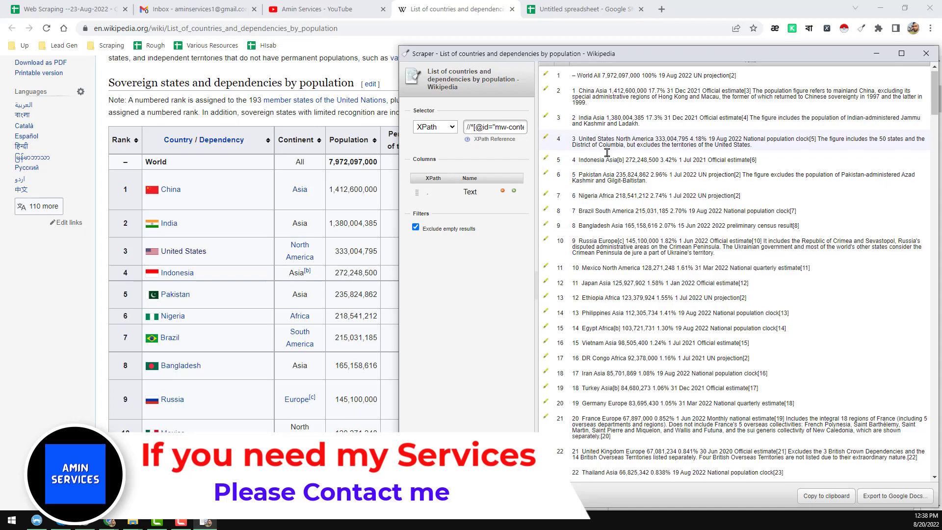
scroll(637, 204, down, 17)
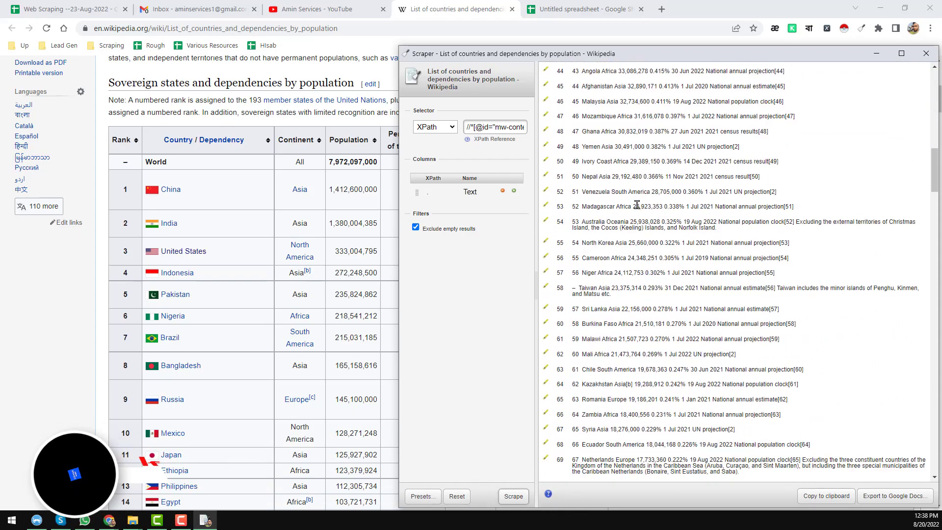
scroll(231, 287, down, 18)
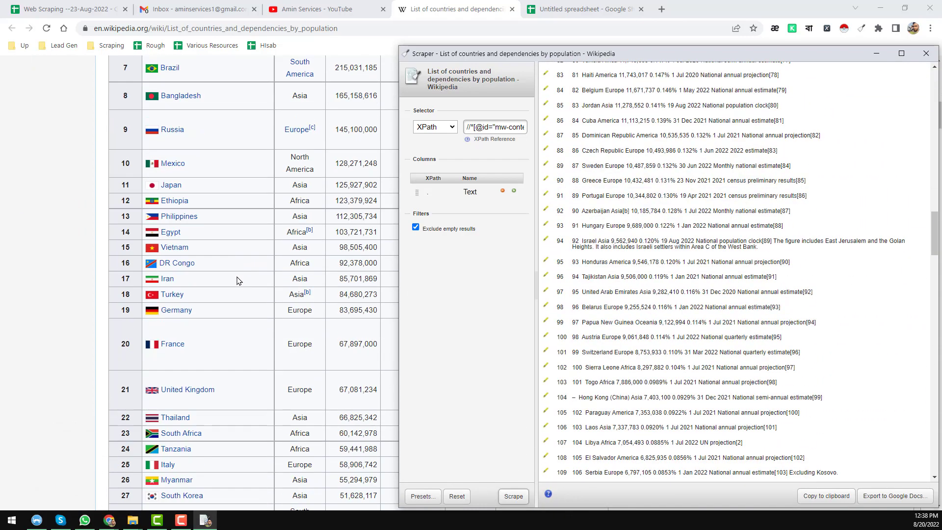
scroll(623, 334, up, 20)
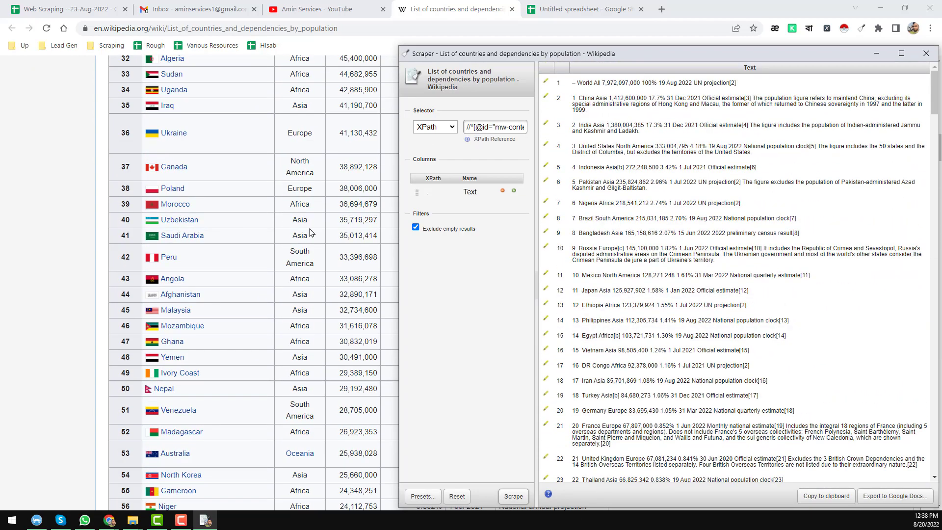
scroll(309, 232, up, 7)
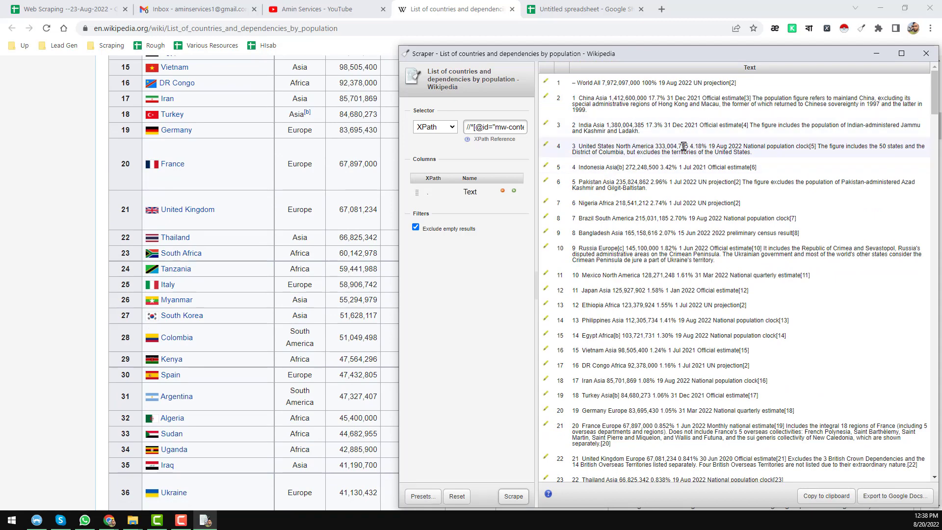
scroll(317, 220, up, 12)
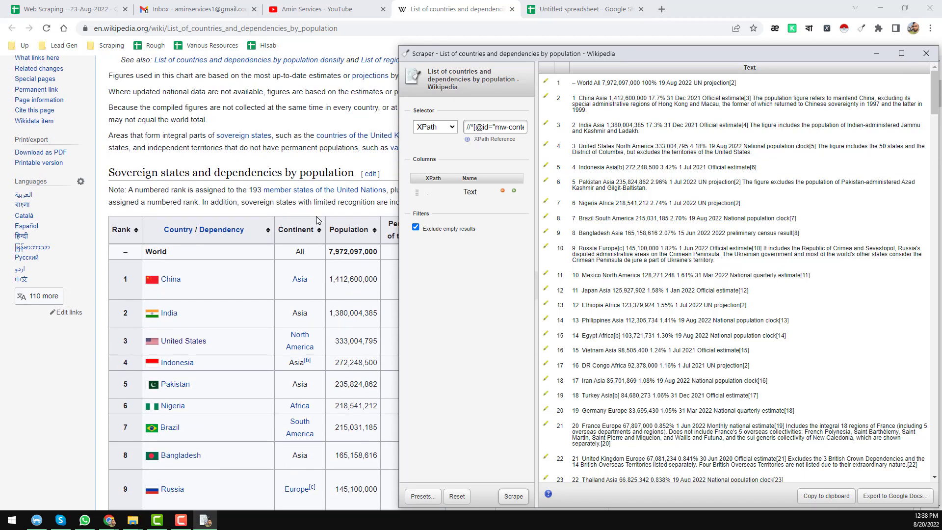
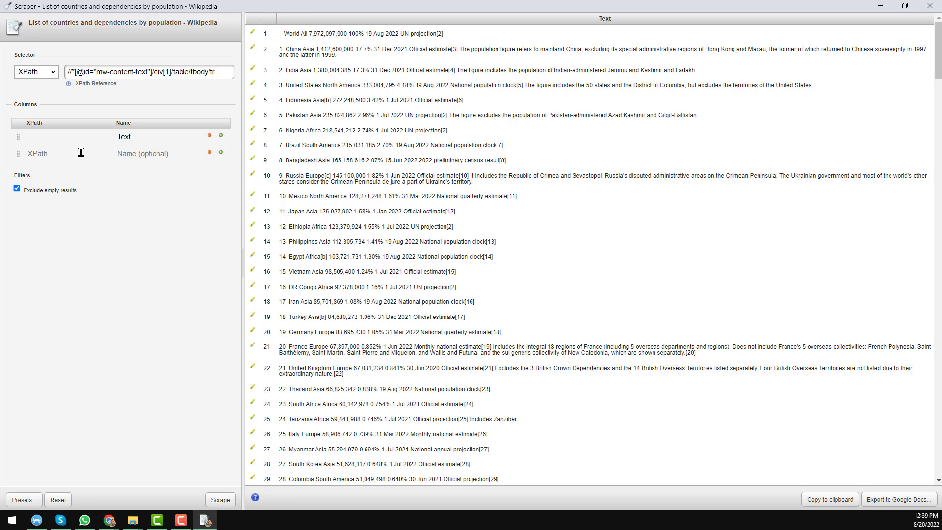
Step: Set the second column's XPath to td[1], leaving its name empty, with the Scraper window restored beside the page, and scrape again
click(80, 153)
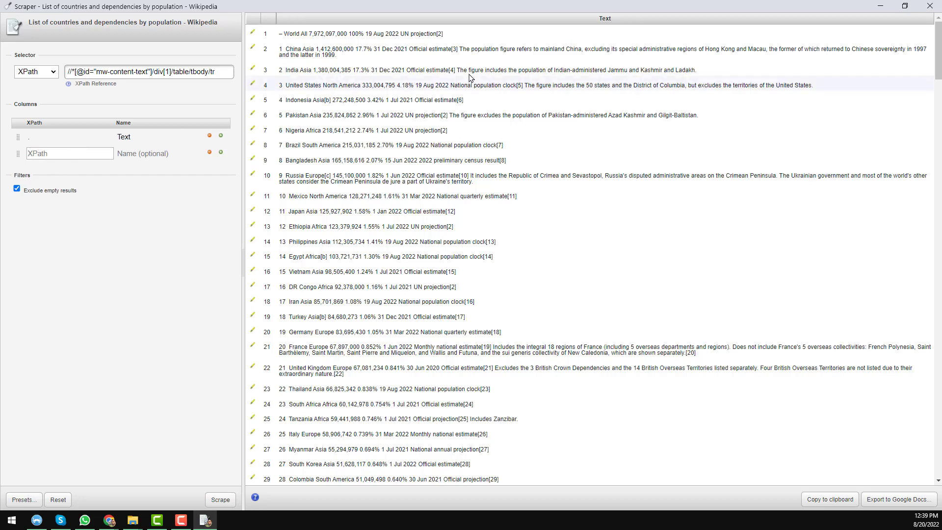
double_click(401, 10)
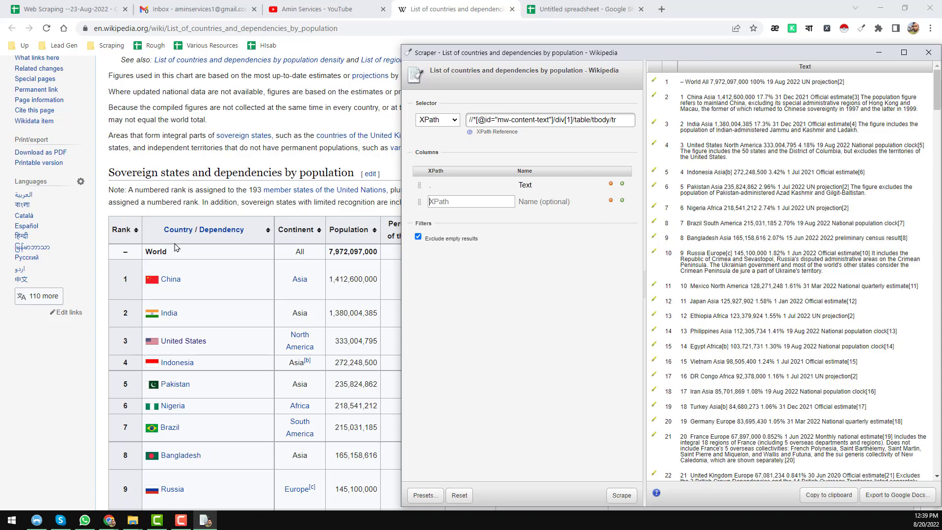
mouse_move(181, 234)
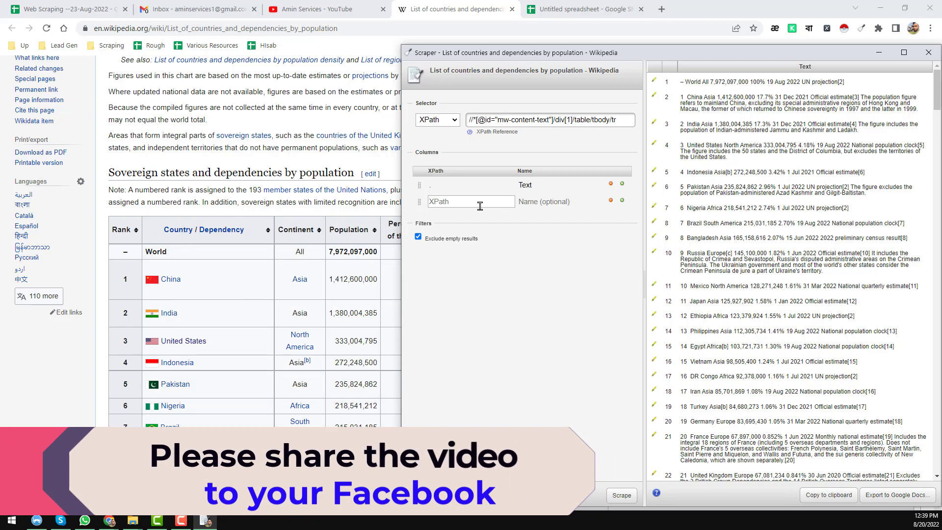
text(td)
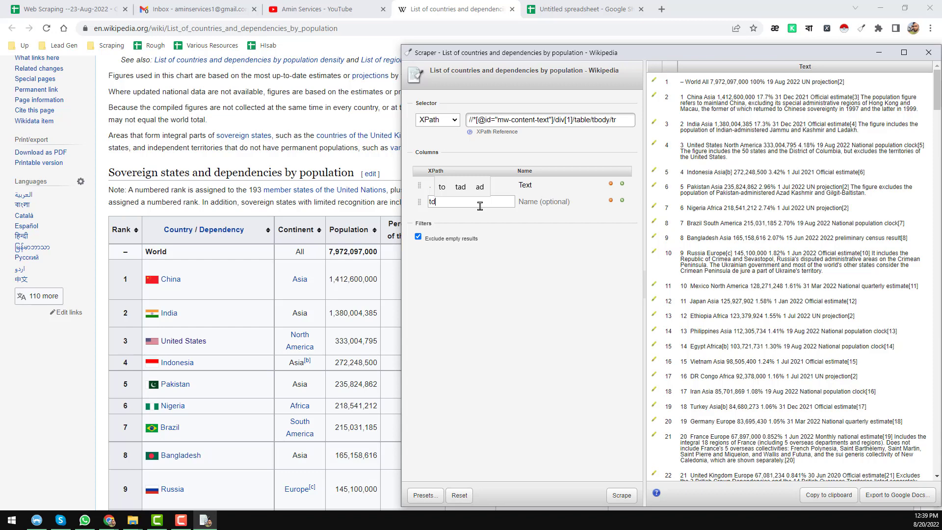
text([1)
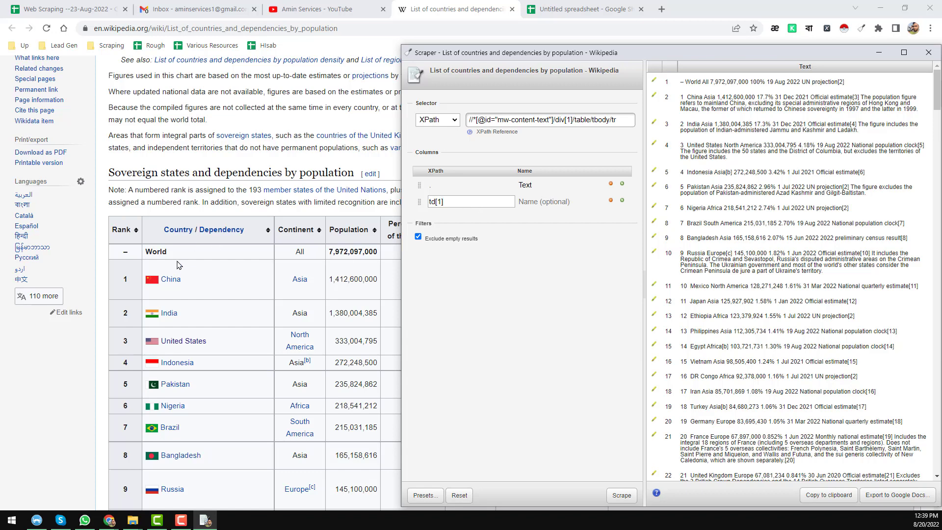
click(551, 202)
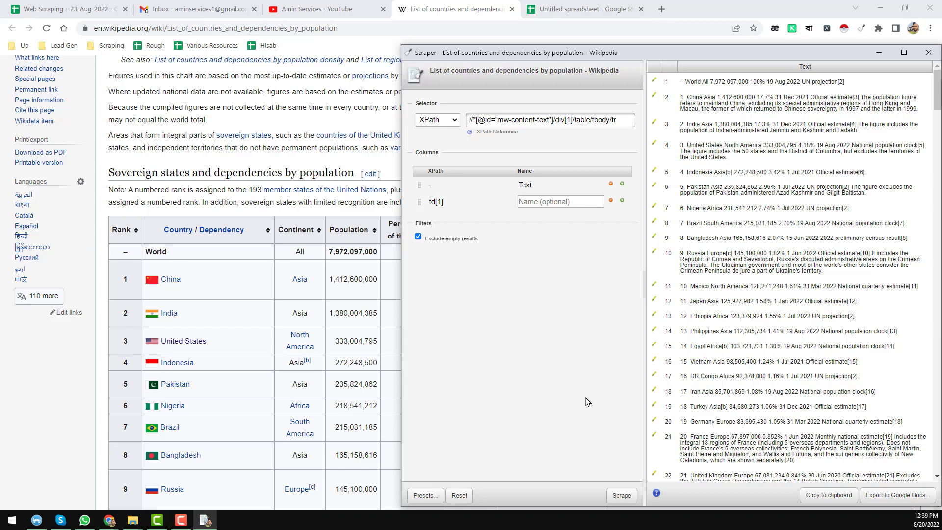
click(625, 497)
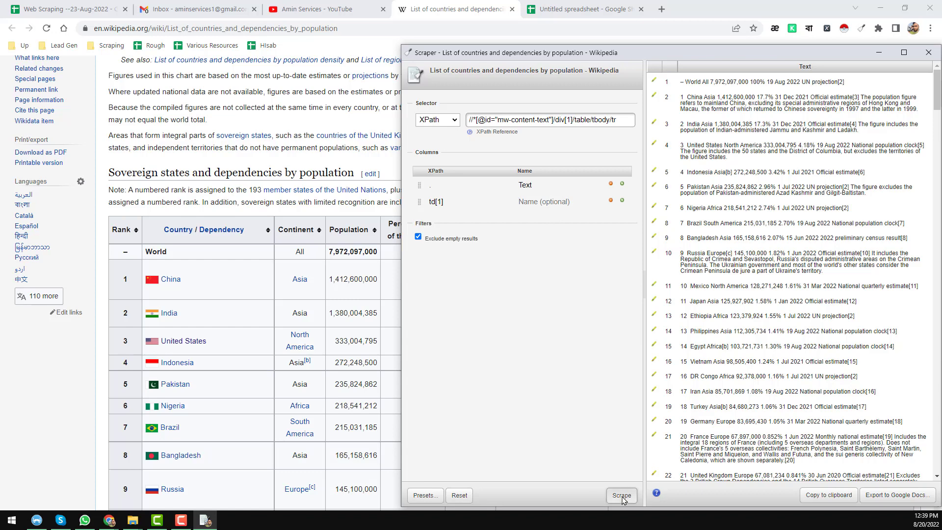
Step: Move the Scraper window away from the screen edge and widen it to give the results table more room
drag(776, 54, 618, 58)
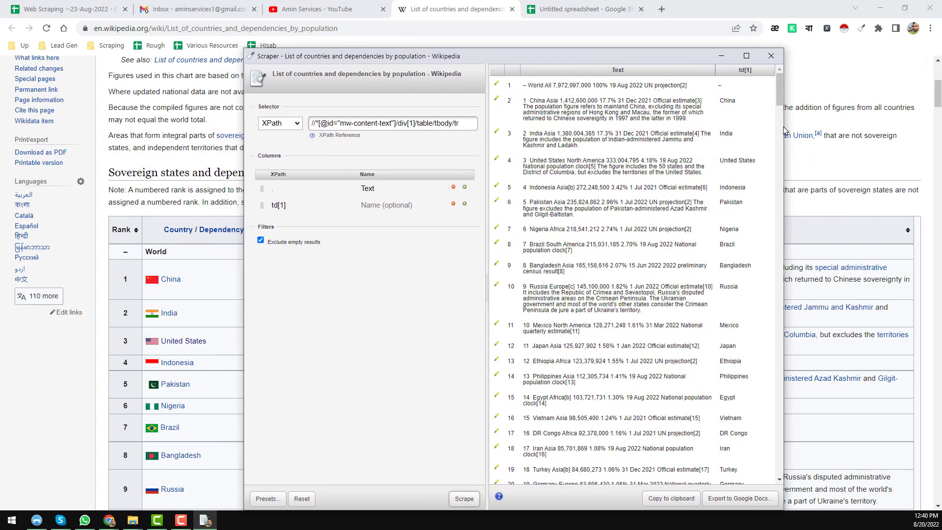
drag(784, 127, 856, 141)
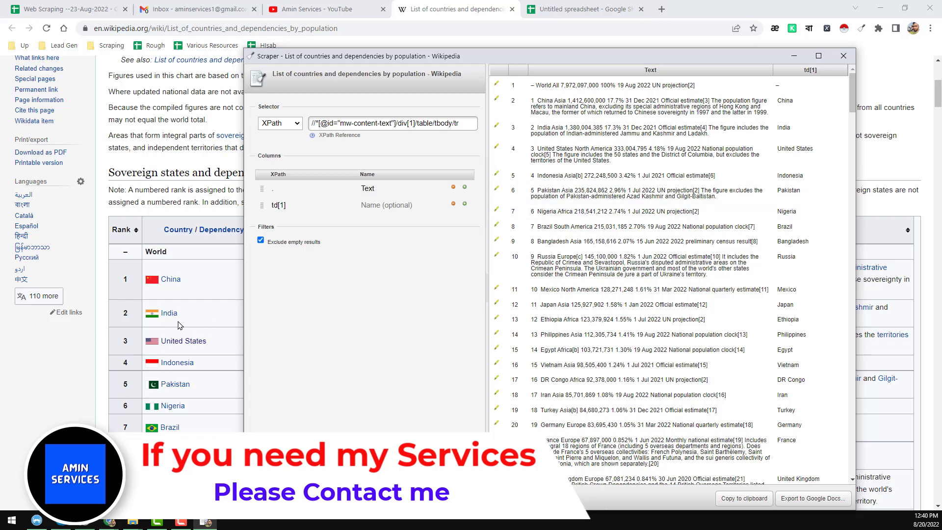
Step: Inspect the HTML of the China link in the Wikipedia population table to see which table cell holds it
right_click(169, 281)
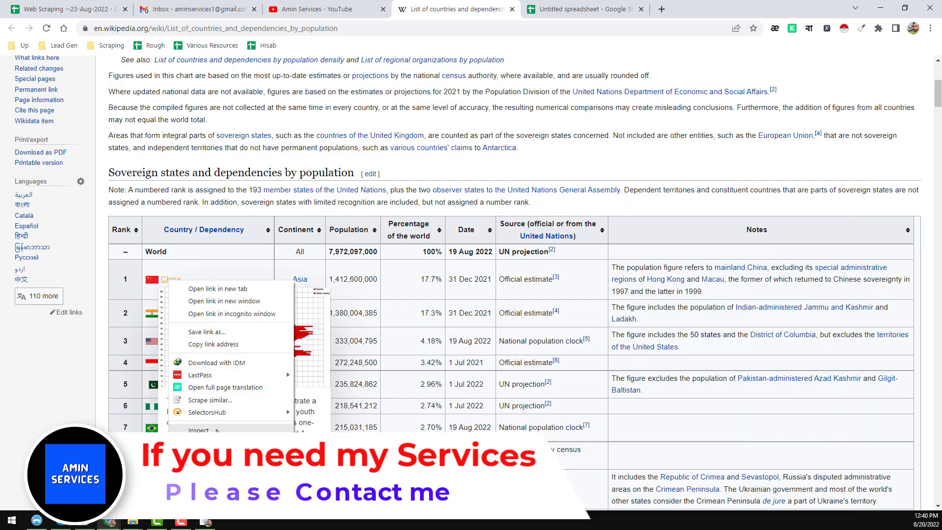
key(Escape)
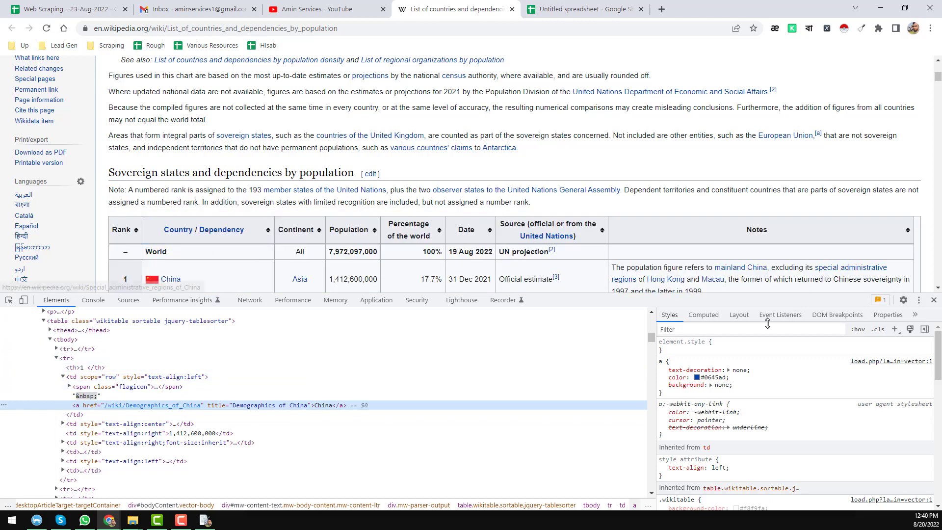
right_click(171, 278)
click(206, 432)
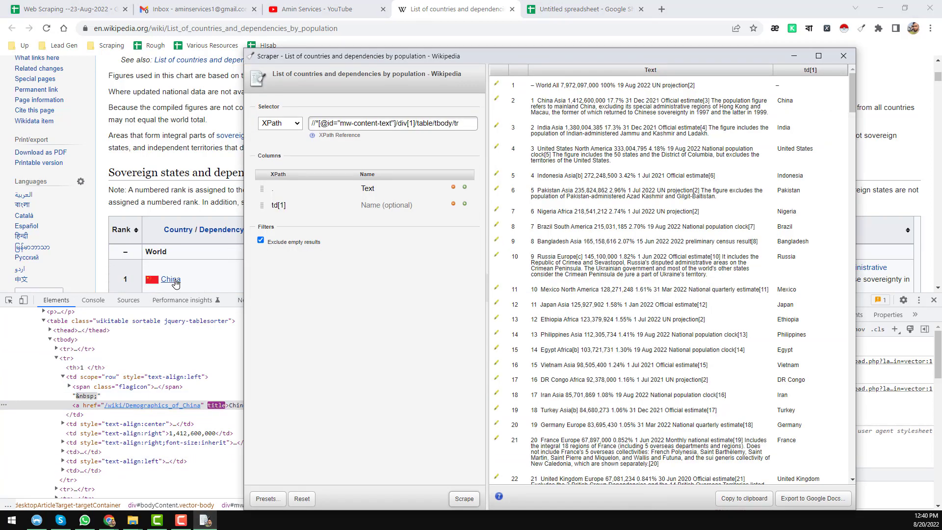
Step: Name the td[1] column Country and refresh the scraped results
click(392, 205)
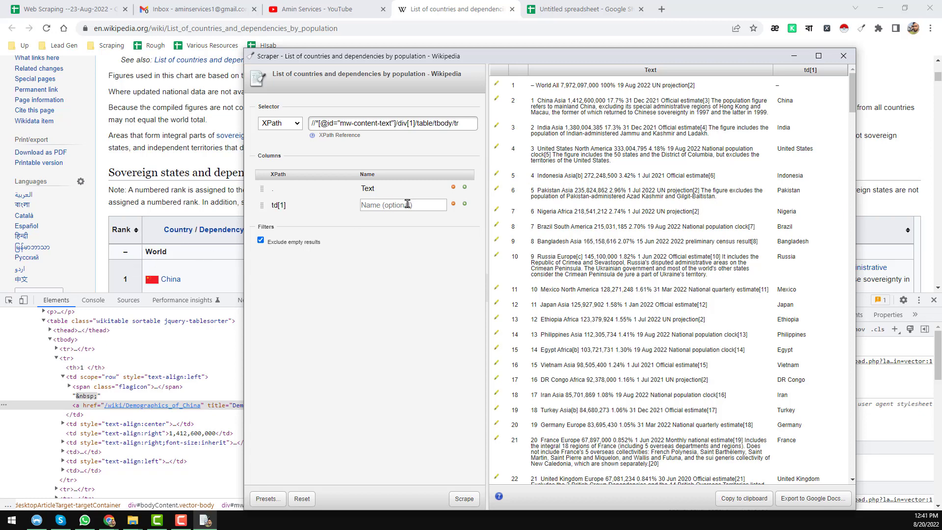
text(Xou)
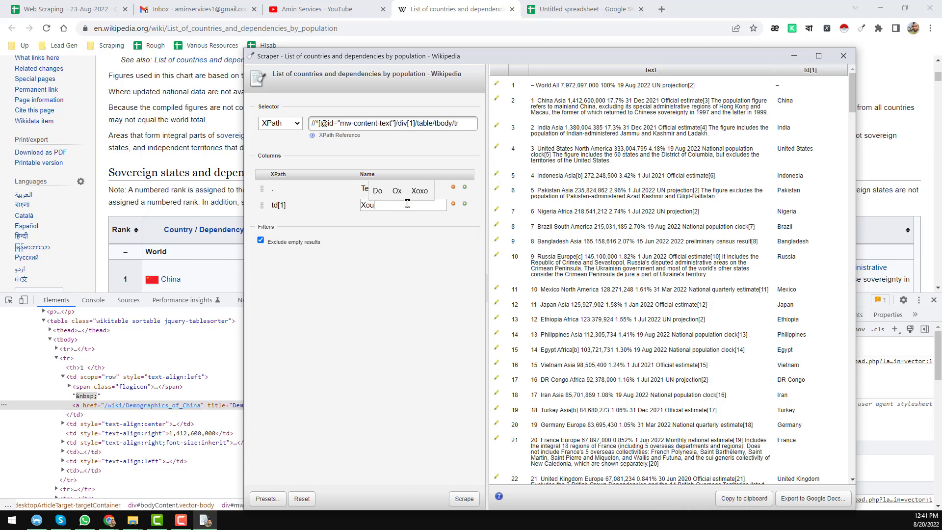
text(ntry)
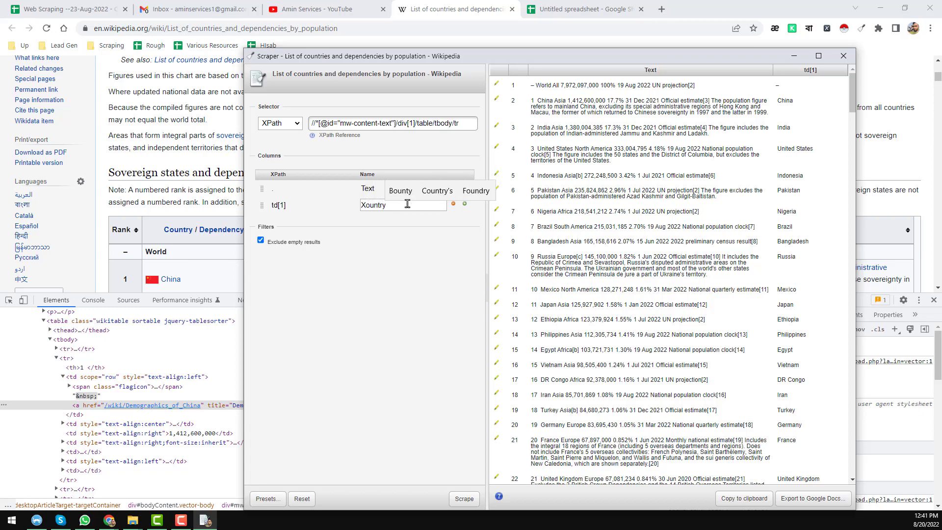
click(437, 190)
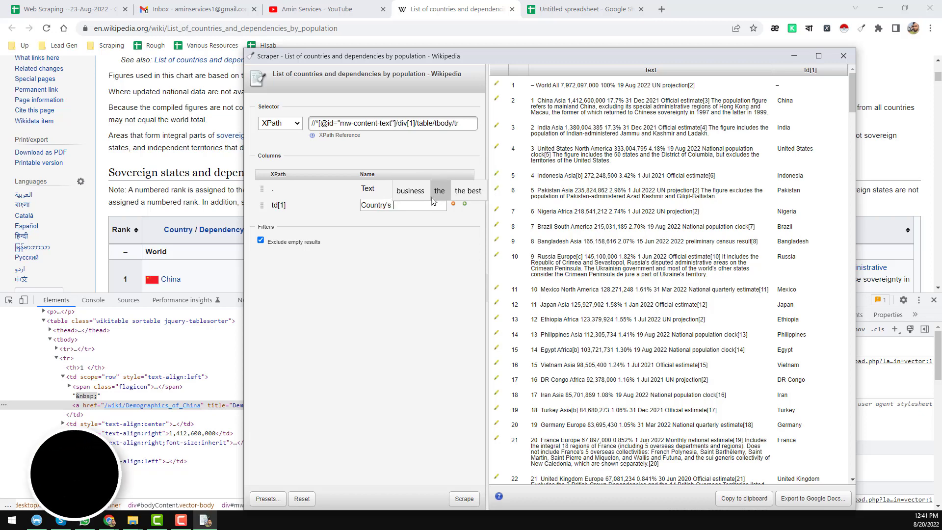
key(BackSpace)
key(BackSpace)
key(BackSpace)
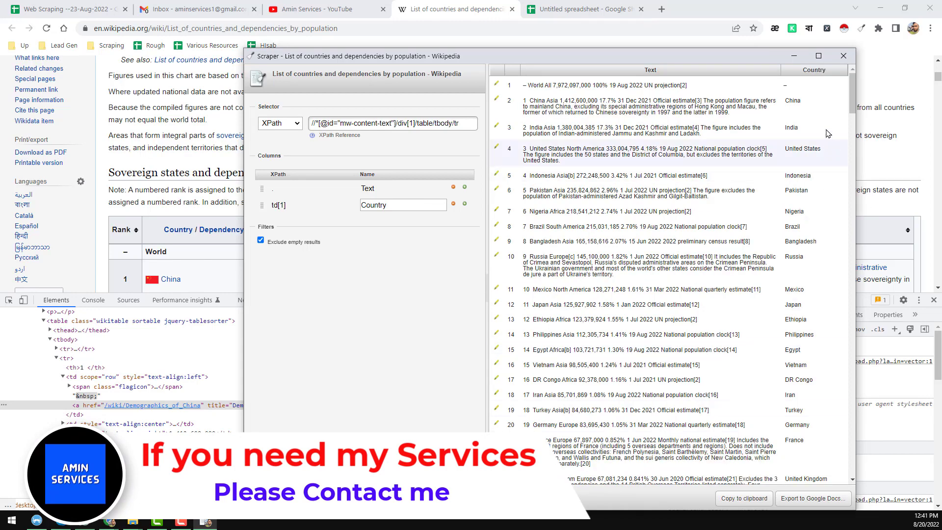
Step: Maximize the Scraper window, add a column with XPath td[2] named Conti, and scrape again
click(818, 57)
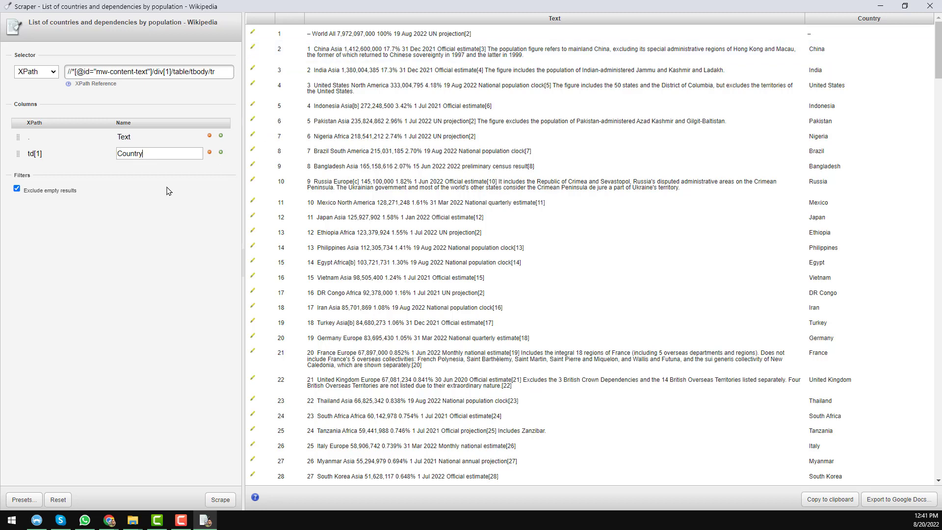
click(220, 153)
click(79, 175)
text(td[2)
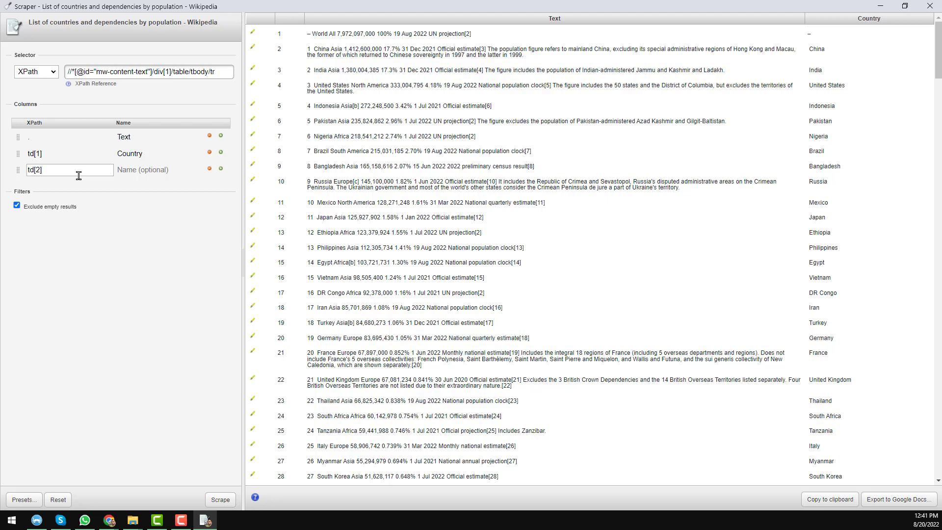
click(157, 171)
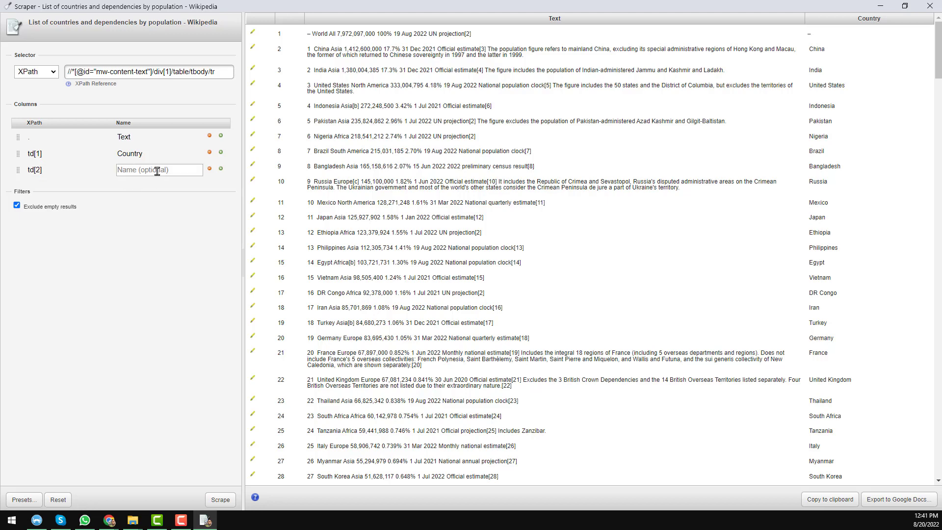
text(Conti)
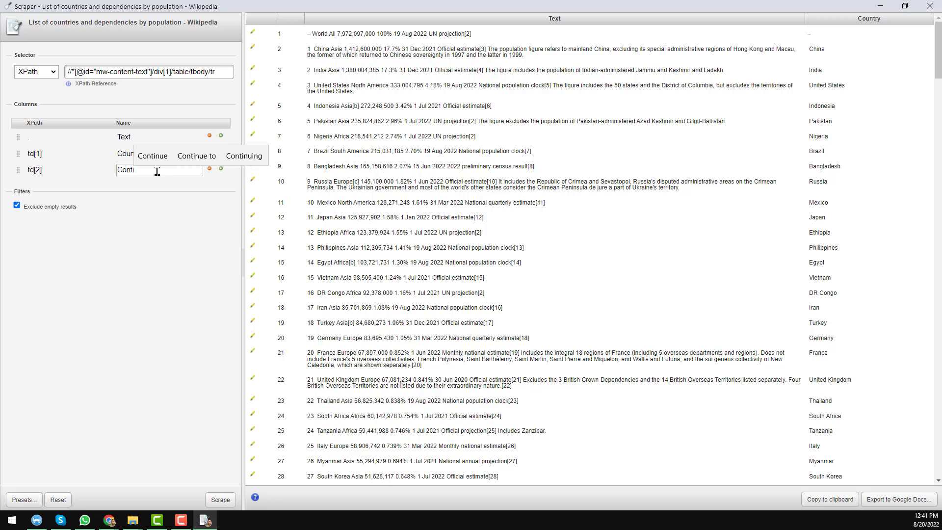
key(Return)
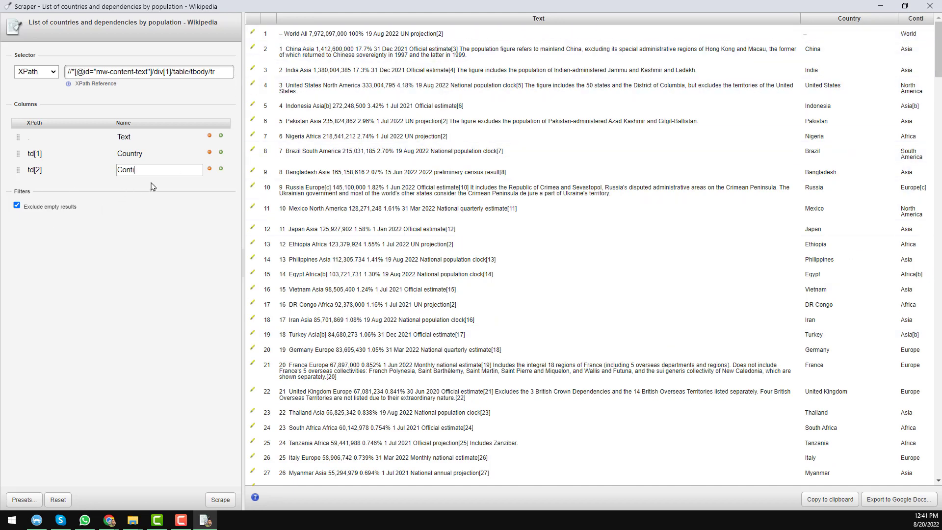
Step: Add another column below Conti with XPath td[3], leaving its name empty
click(221, 169)
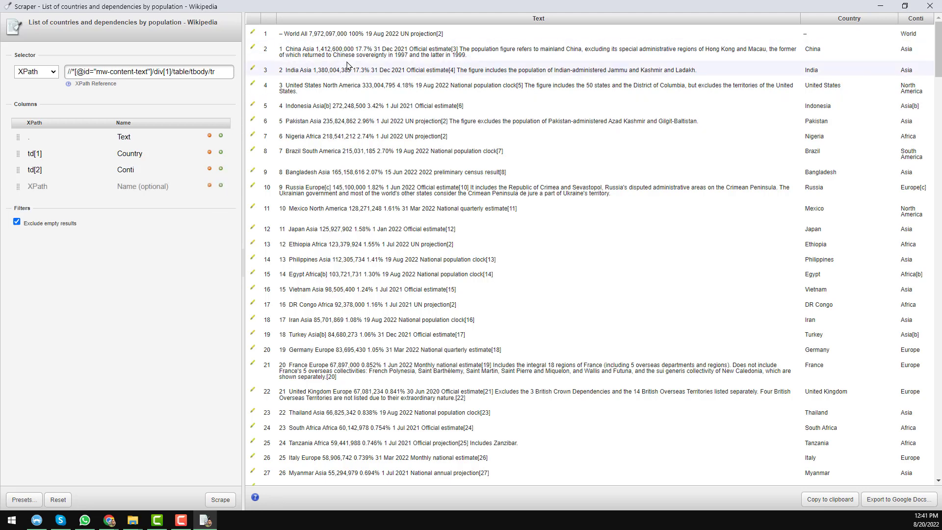
click(83, 173)
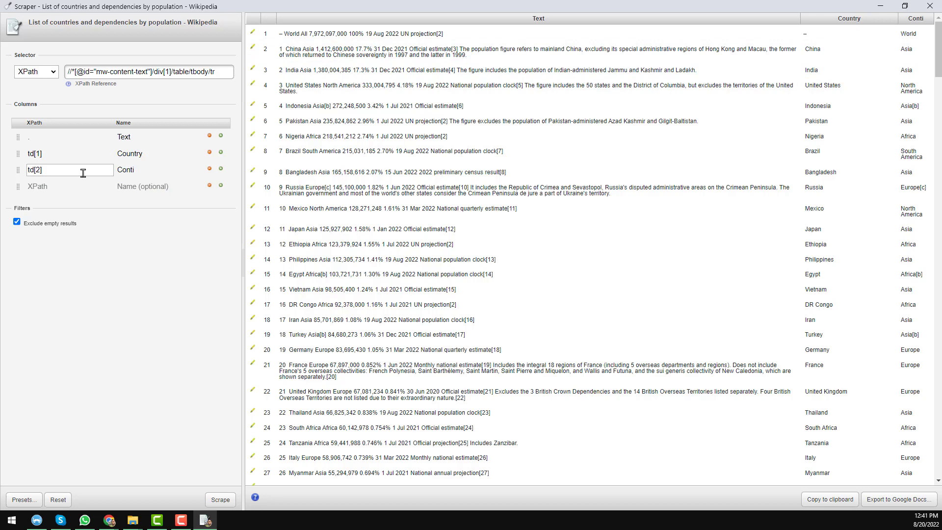
click(92, 189)
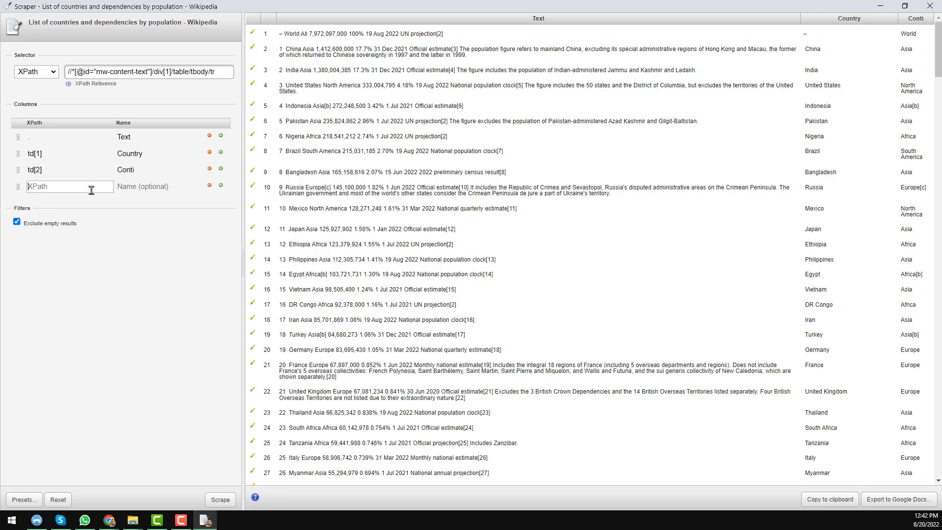
text(td[2])
key(Left)
key(BackSpace)
text(3)
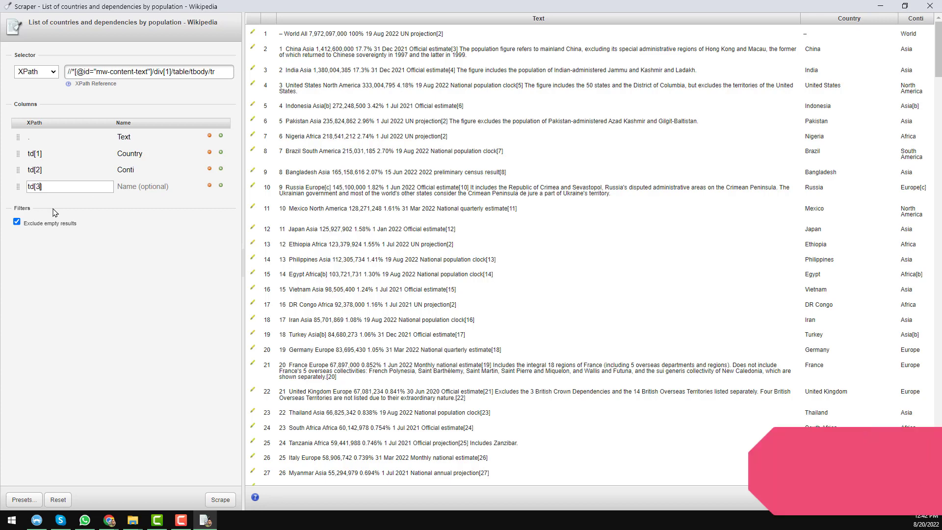
Step: Add two more unnamed columns with XPaths td[4] and td[5], and scrape the page again
click(220, 184)
click(93, 202)
text(td[4])
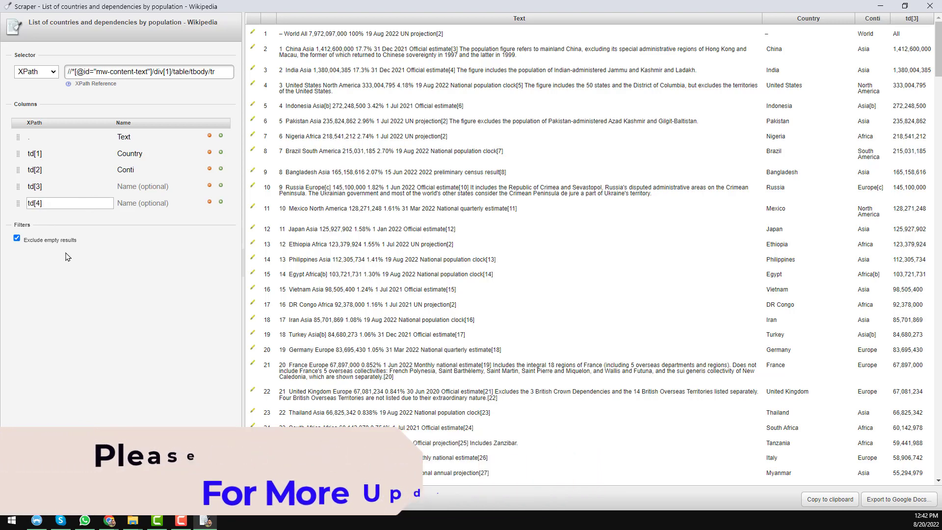
click(222, 203)
click(74, 216)
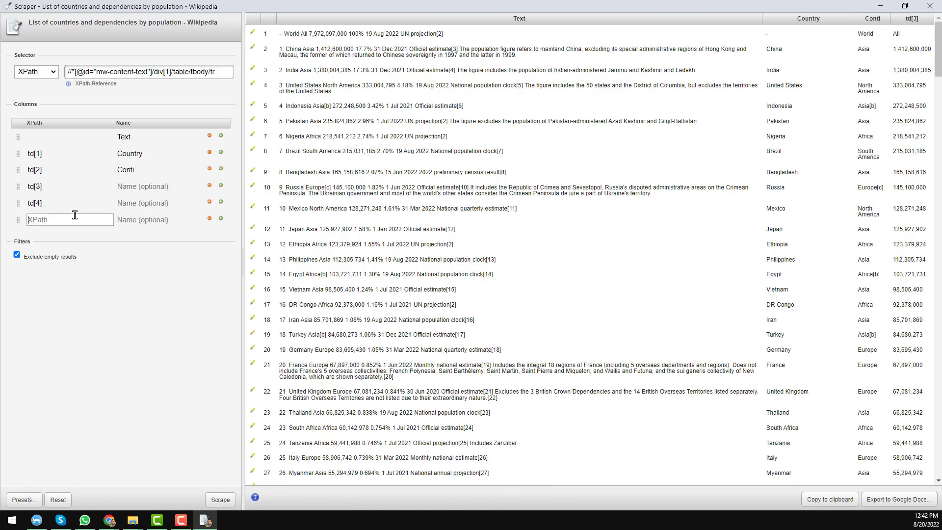
text(td[2])
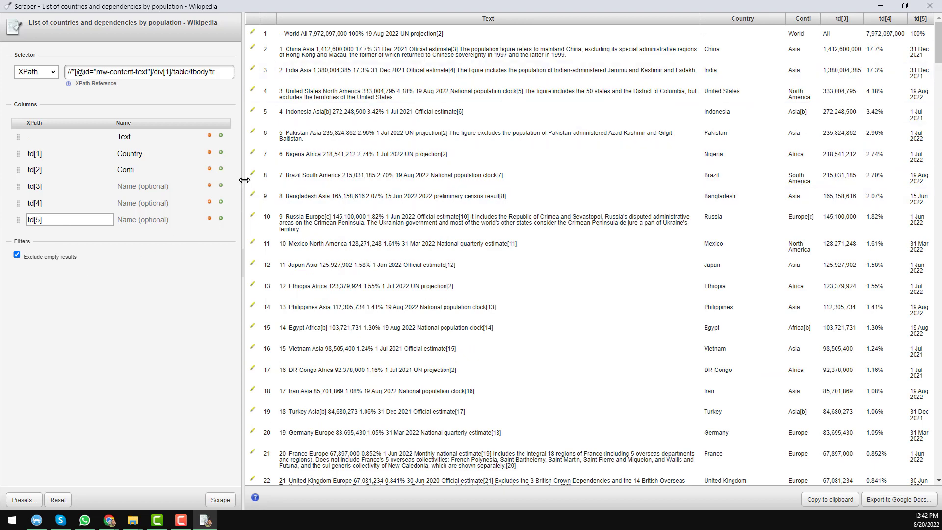
Step: Narrow the selector pane to widen the results, and name the td[3] column Population
drag(243, 179, 203, 180)
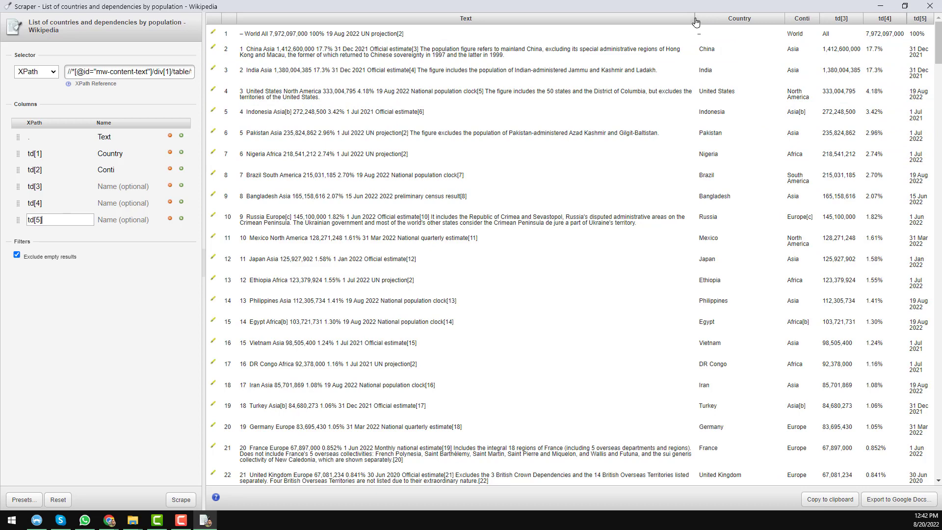
click(591, 129)
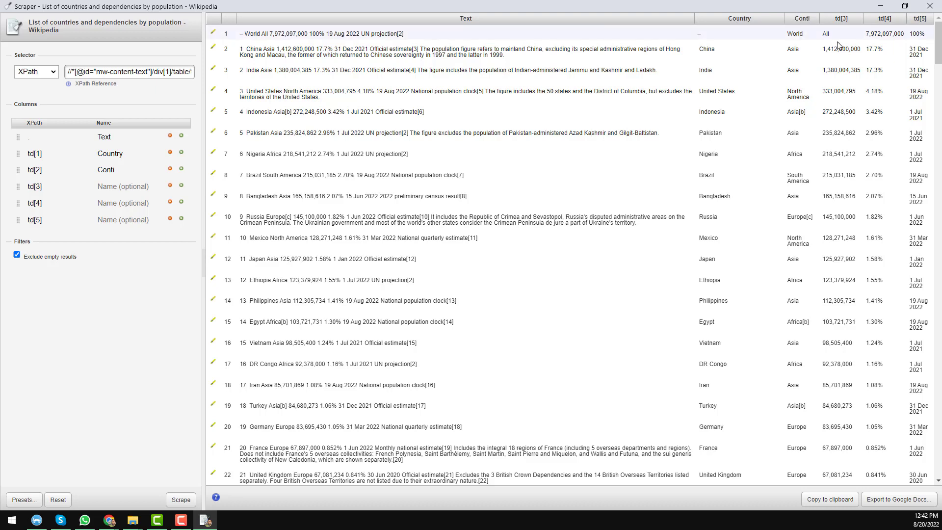
click(134, 188)
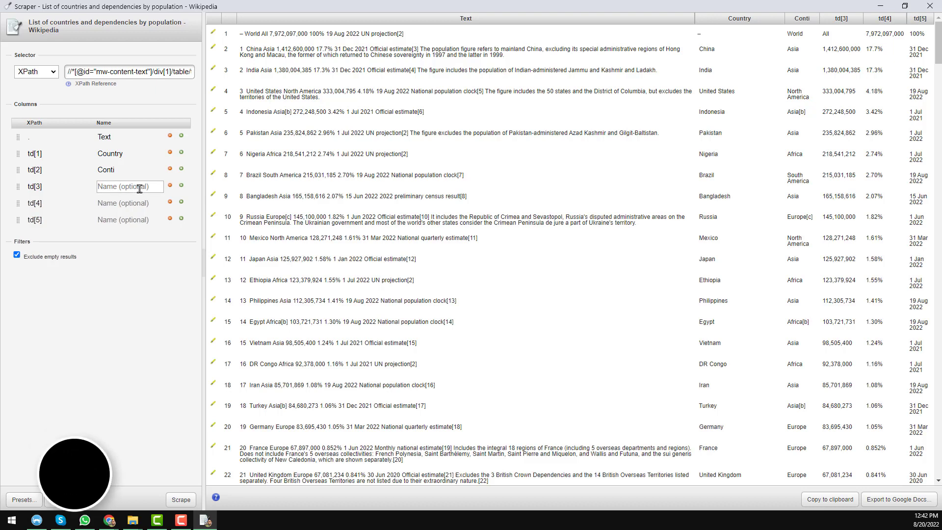
text(Pop)
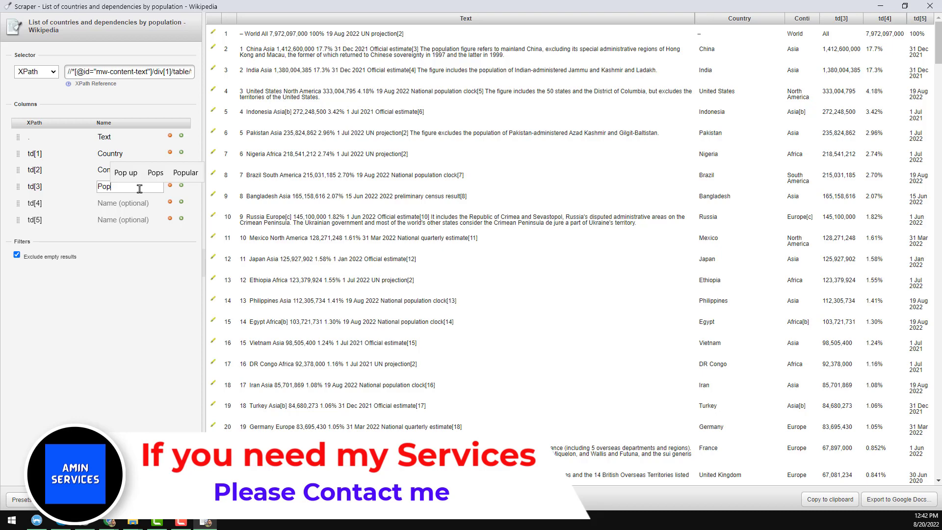
text(ulation)
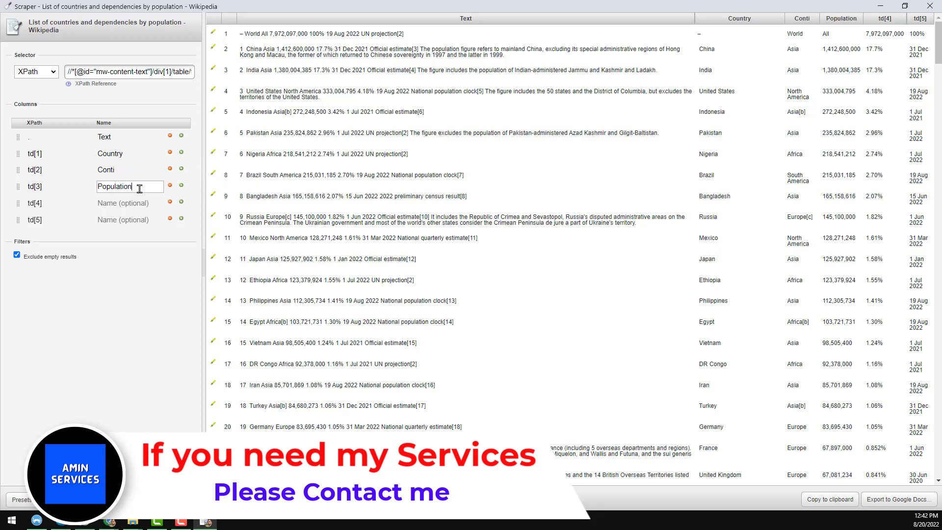
Step: Name the td[4] column percent and the td[5] column Date, refreshing the scraped results
click(150, 201)
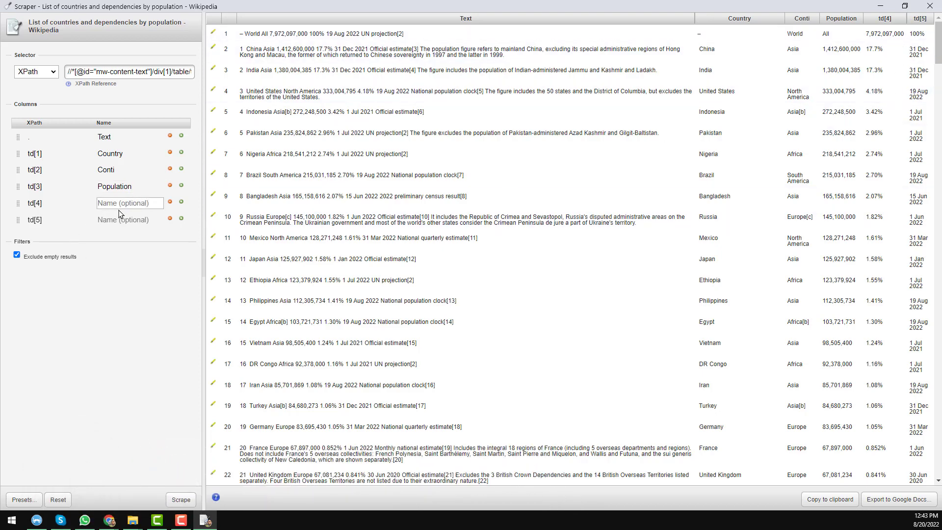
text(percent)
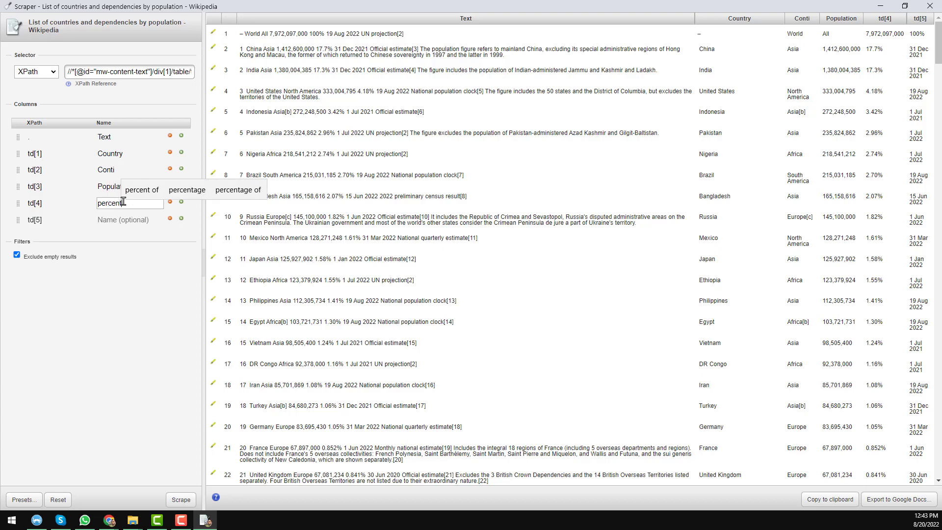
key(Return)
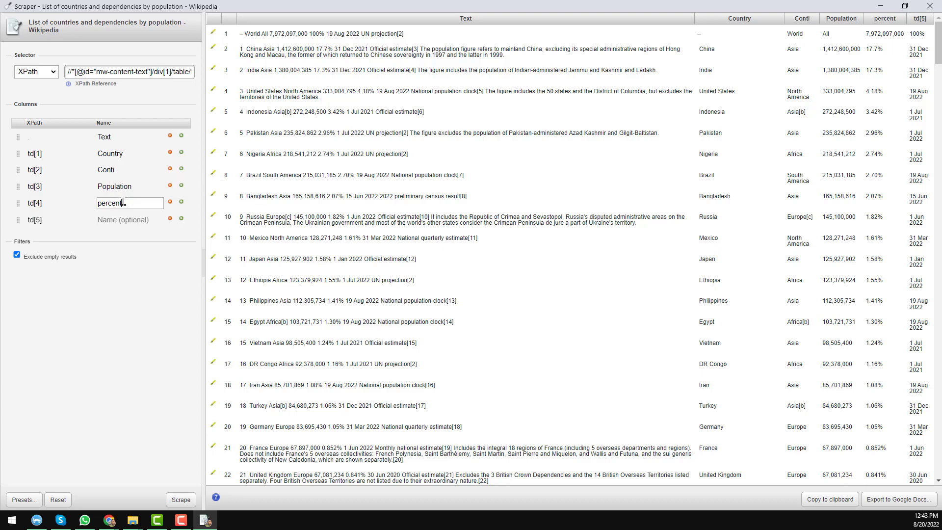
click(142, 221)
text(Date)
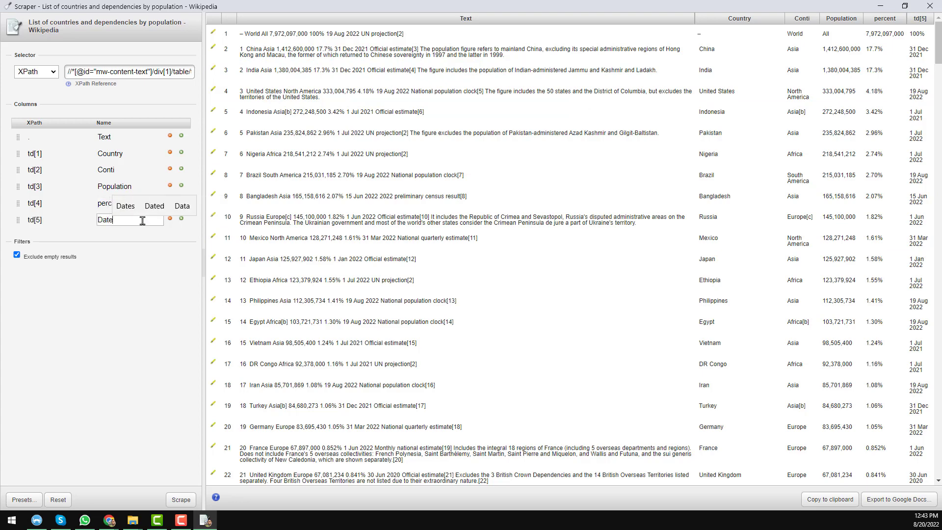
key(Escape)
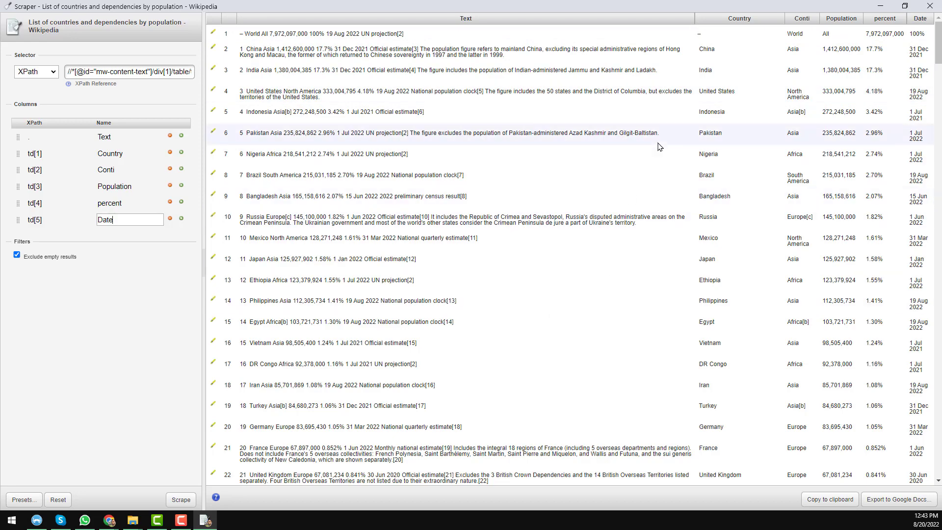
Step: Close the developer tools on the Wikipedia page, review its population table, and return to the Scraper window
click(880, 11)
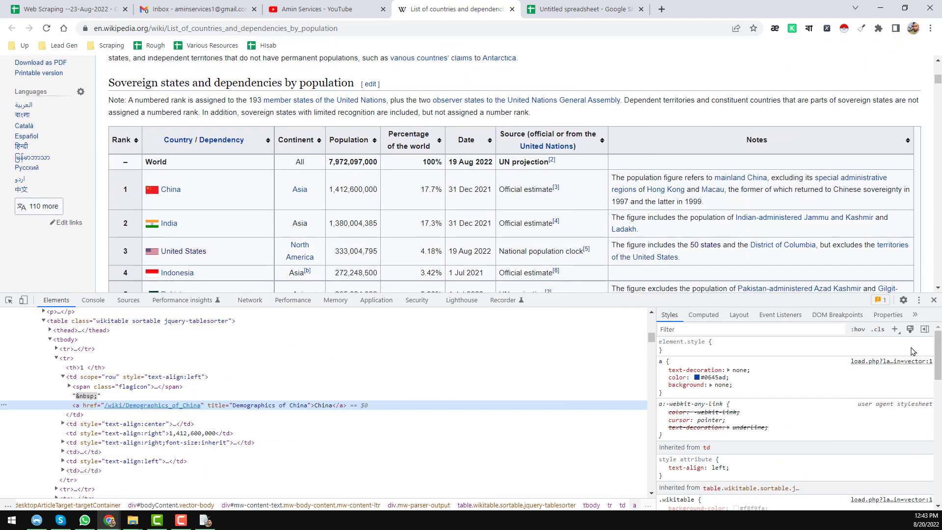
click(933, 300)
scroll(371, 202, down, 2)
scroll(370, 202, up, 1)
scroll(373, 204, up, 2)
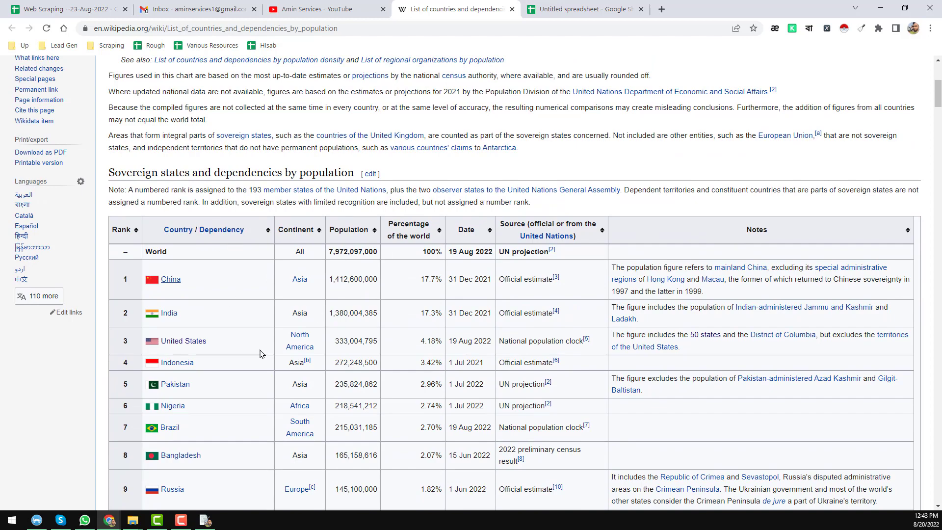
click(205, 519)
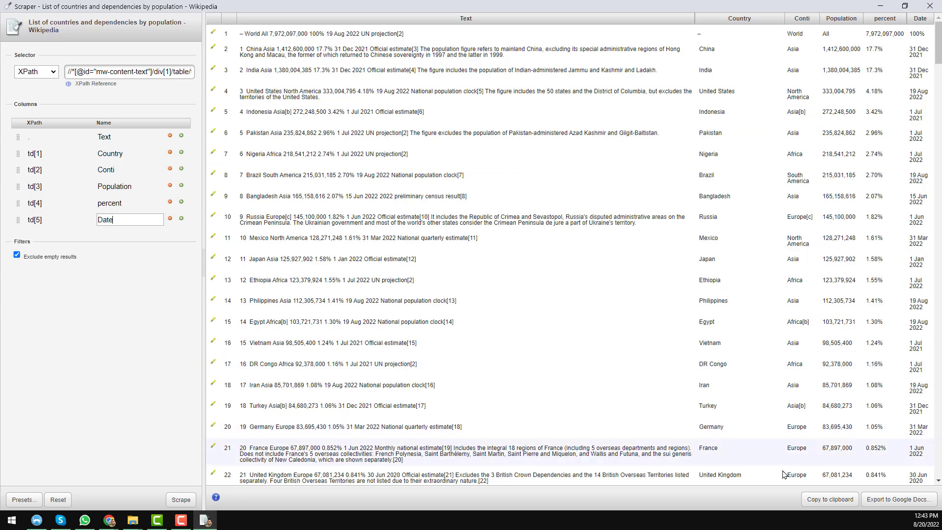
Step: Copy the scraped results to the clipboard and paste them into the untitled Google Sheets spreadsheet starting at cell A5
click(830, 499)
key(Escape)
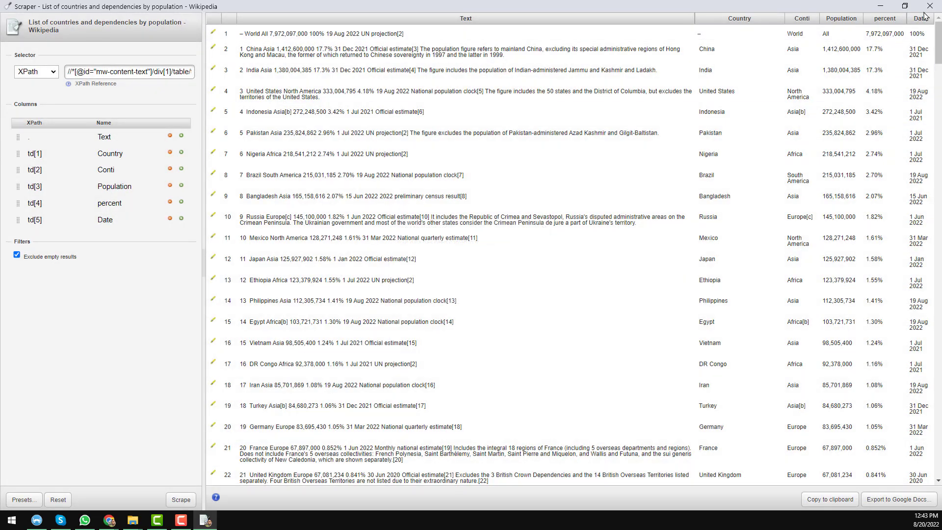
click(880, 6)
click(649, 4)
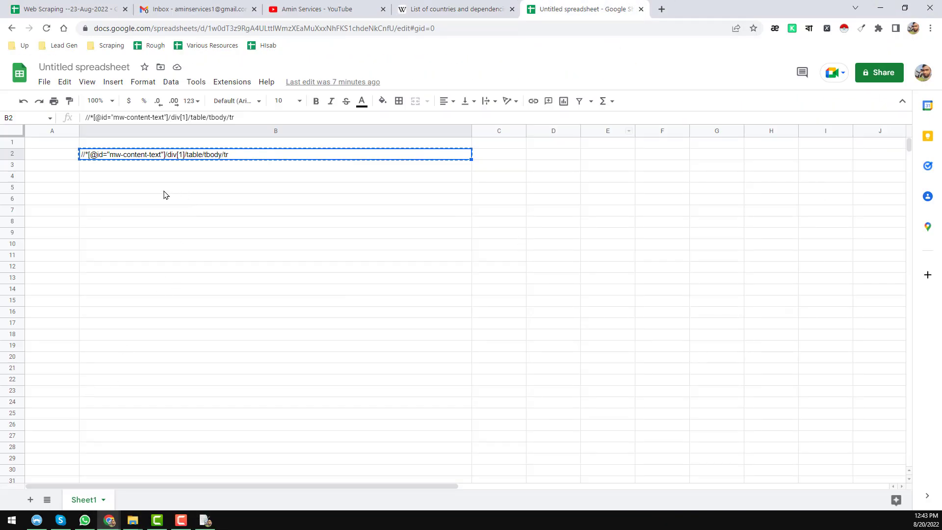
click(56, 190)
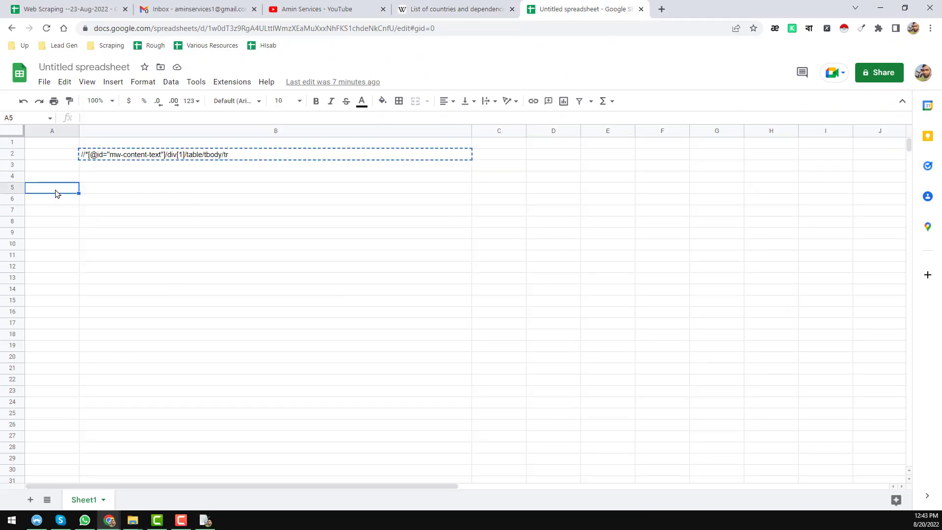
key(ctrl+v)
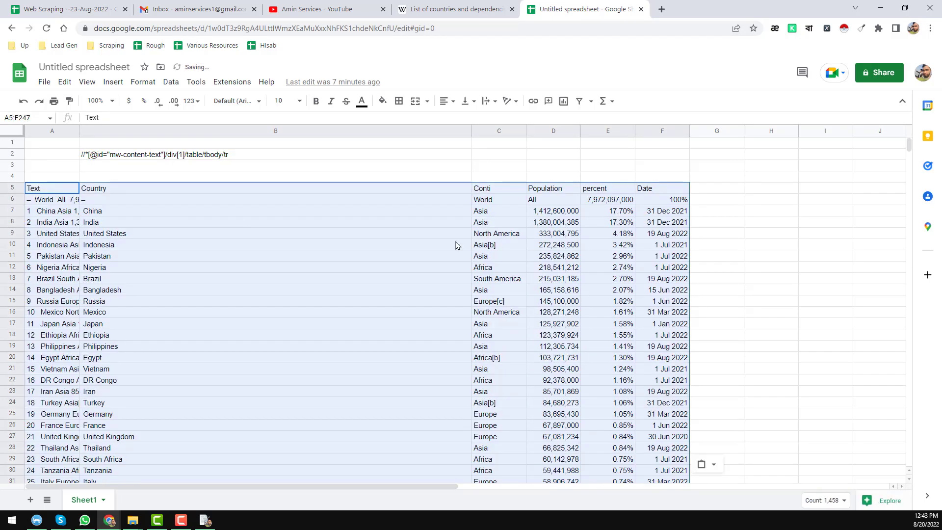
Step: Review the pasted country rows through to the end of the list and return to the start of the sheet
scroll(405, 243, down, 15)
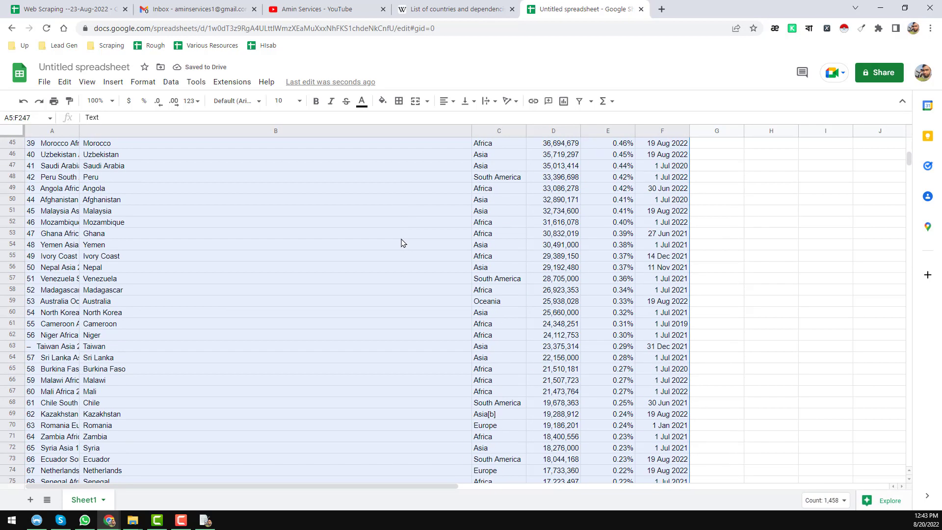
scroll(401, 249, down, 18)
scroll(226, 317, down, 8)
scroll(226, 316, down, 9)
scroll(227, 317, up, 11)
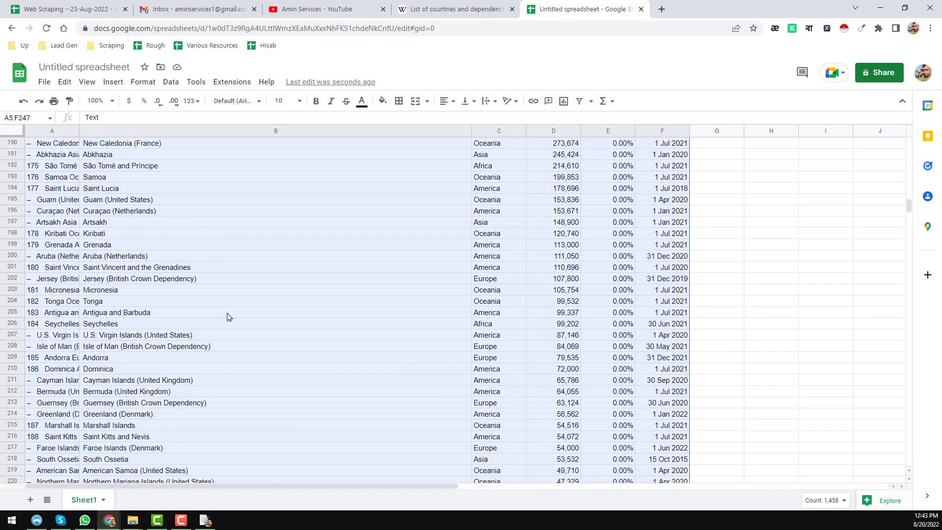
scroll(227, 317, up, 20)
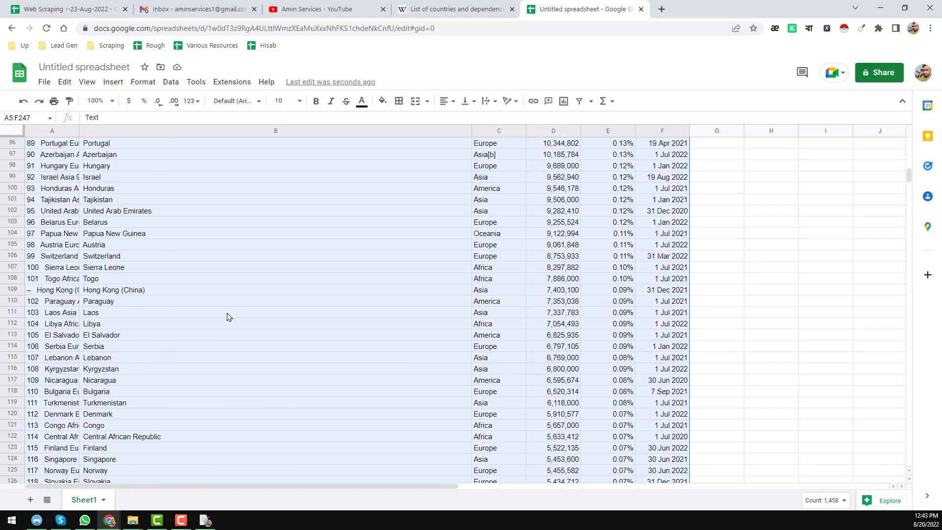
scroll(227, 317, up, 15)
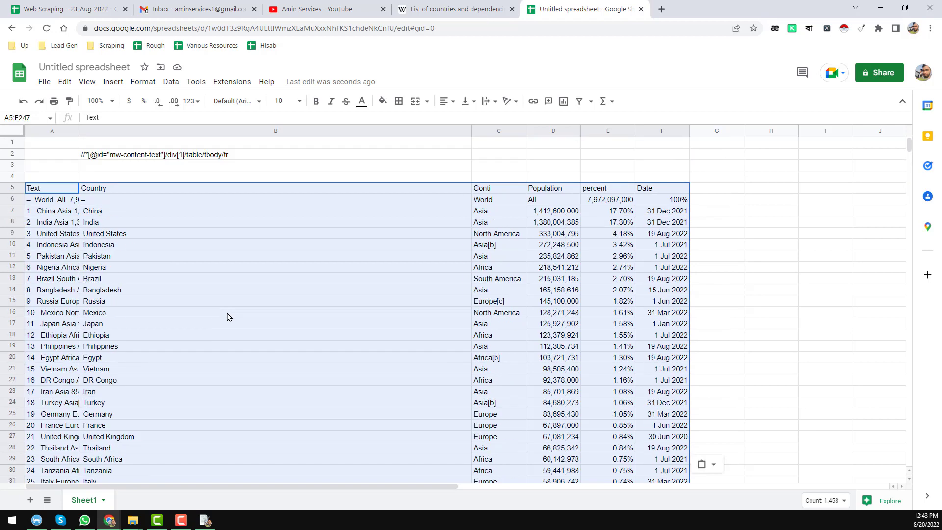
Step: Revisit the Wikipedia population page, and switch to the Amin Services YouTube channel's videos page
click(450, 9)
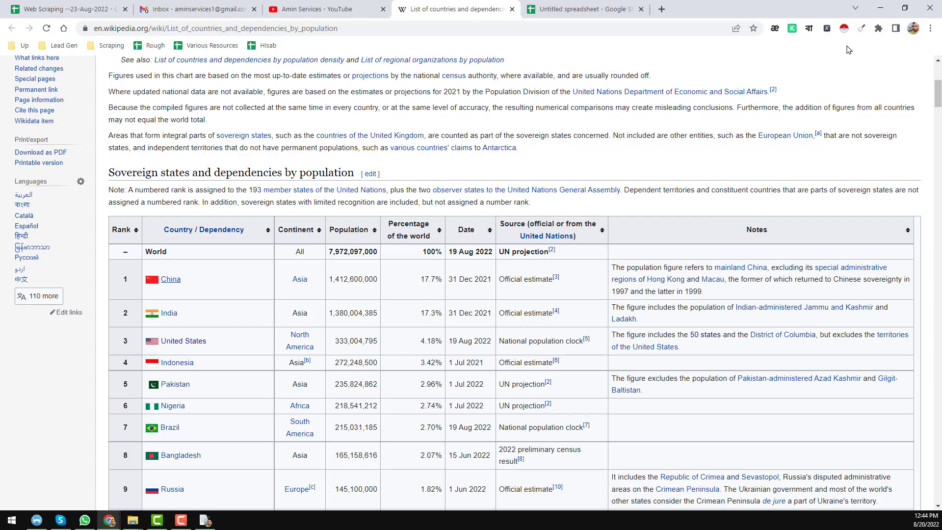
click(343, 8)
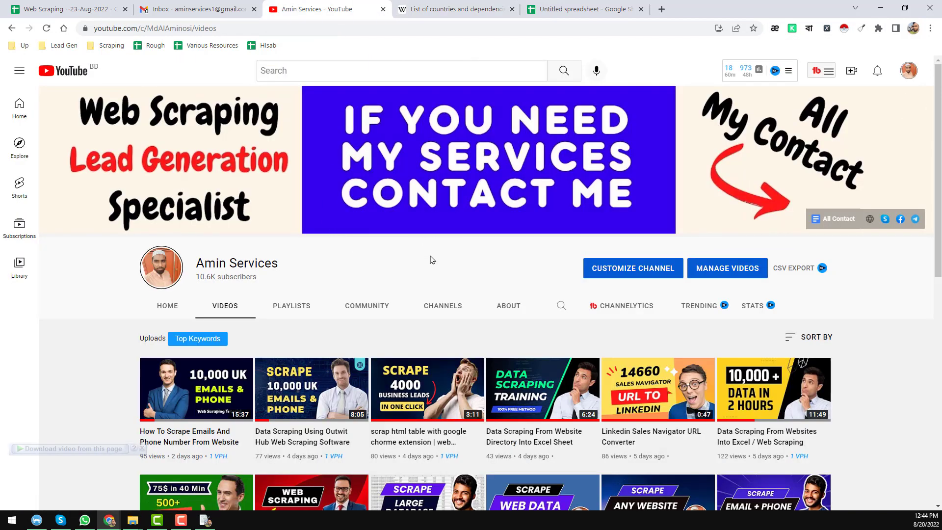